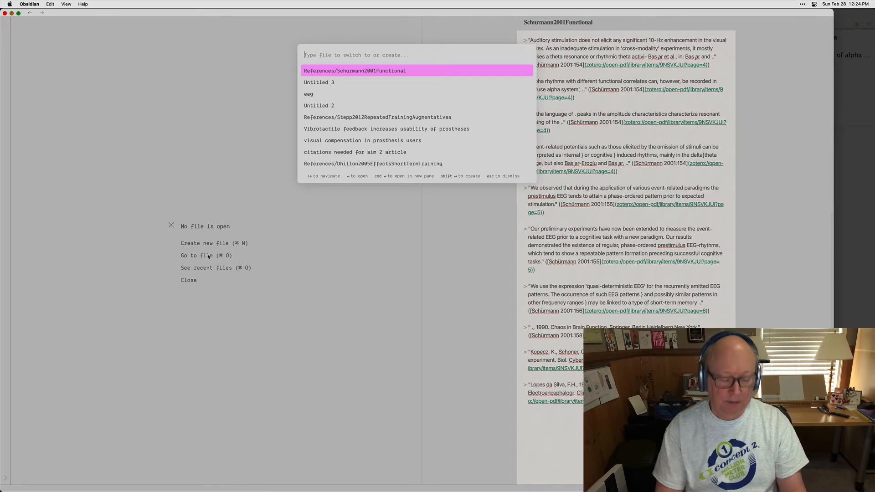
Step: Open the eeg note and start a new line below its introductory sentence
type("eeg")
key("Return")
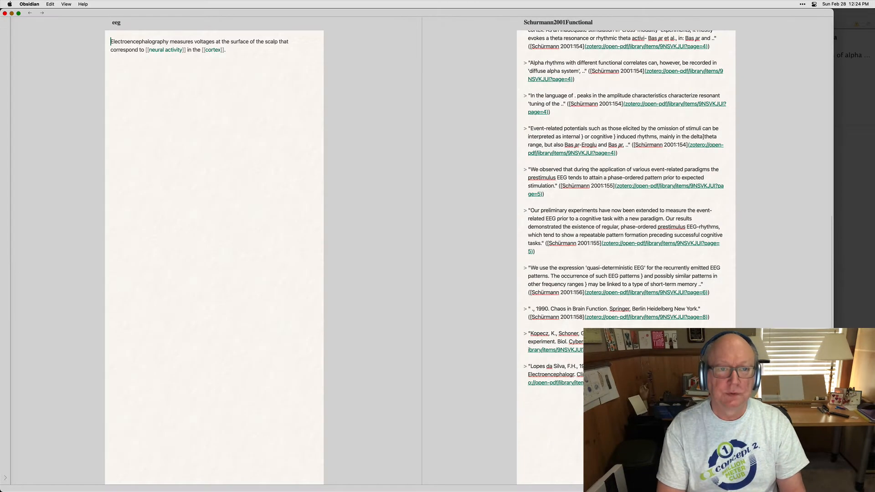
left_click(238, 178)
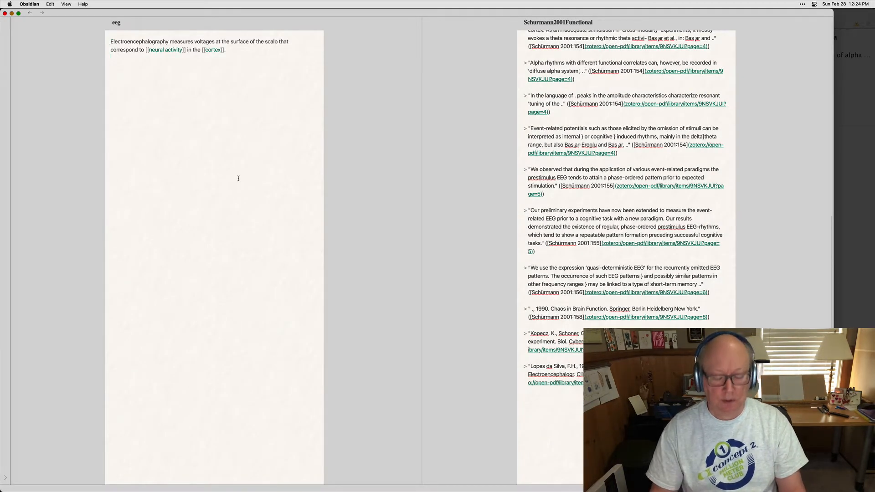
key("Return")
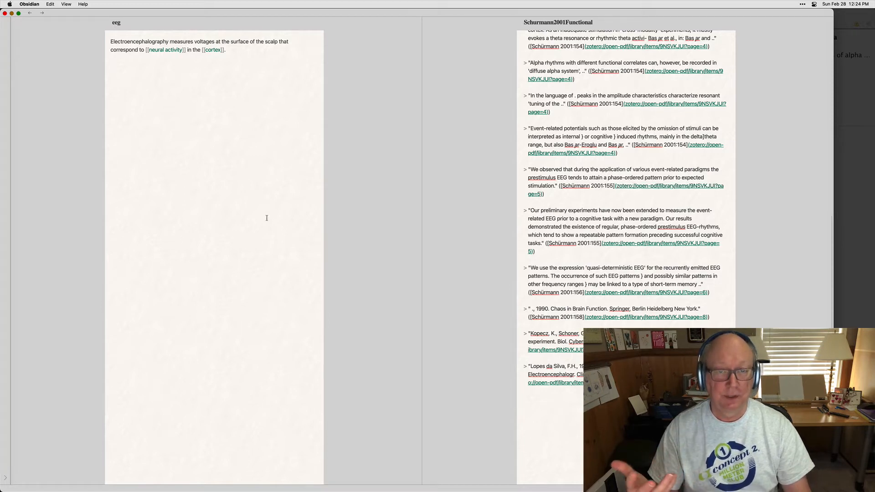
Step: Add the level-two heading "phase-ordering when stimulus is expected" below the introduction of the eeg note
type("##")
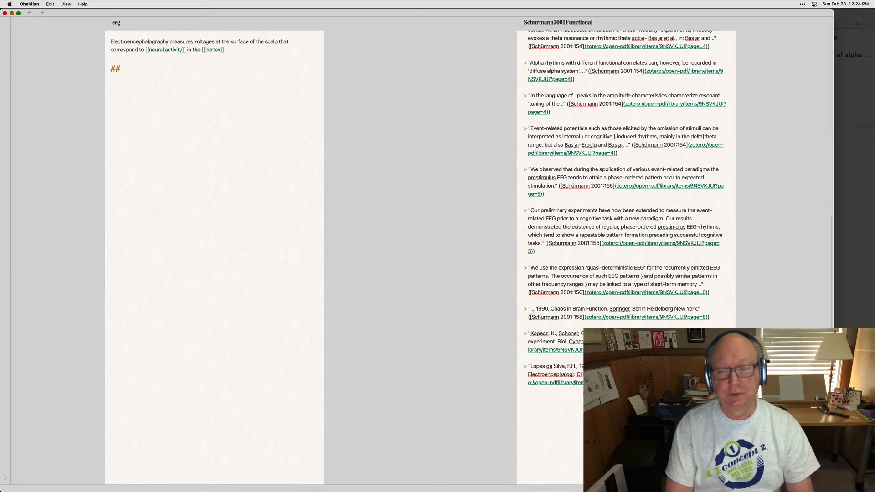
type(" phase")
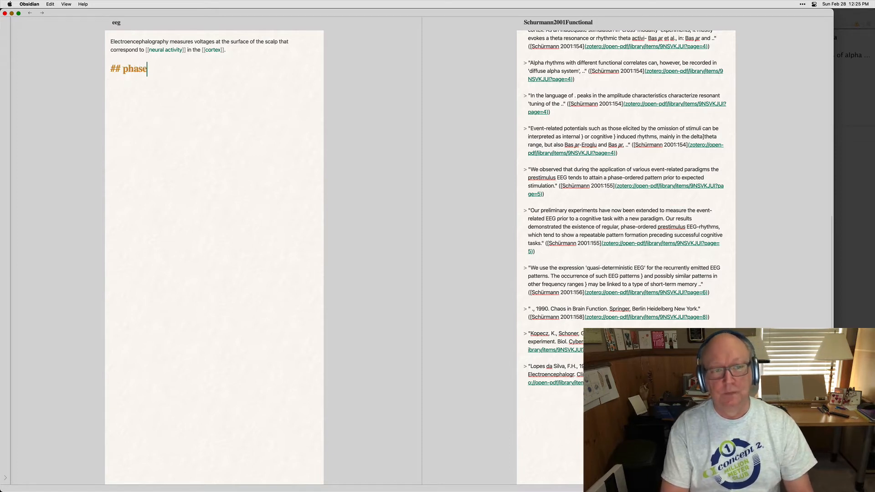
type("-oreding")
key("BackSpace")
key("BackSpace")
key("BackSpace")
key("BackSpace")
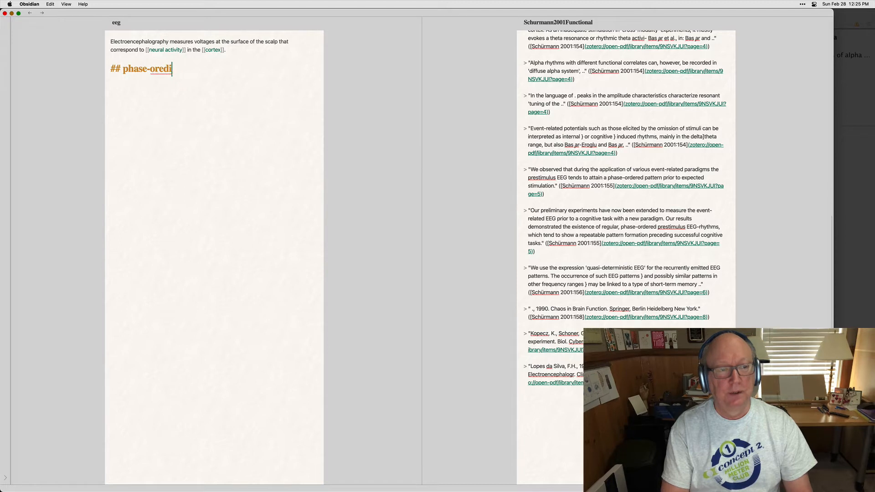
type("d")
key("BackSpace")
key("BackSpace")
type("deing")
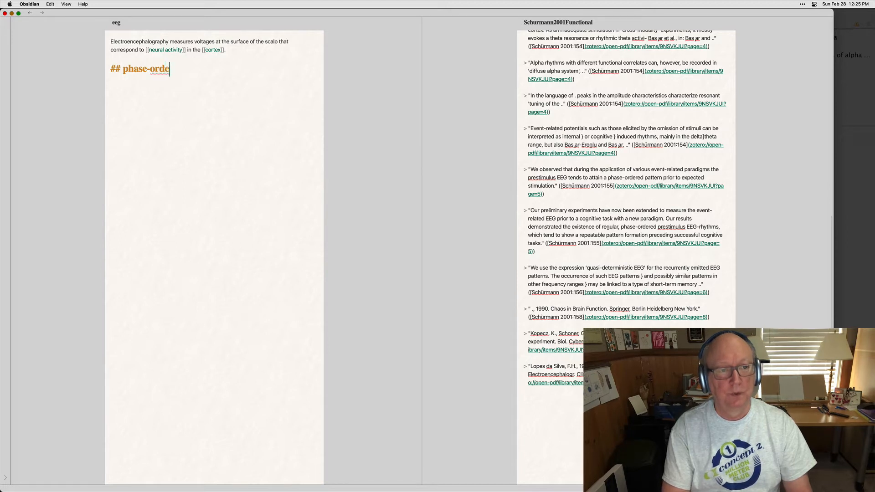
key("BackSpace")
key("BackSpace")
key("BackSpace")
type("ring ")
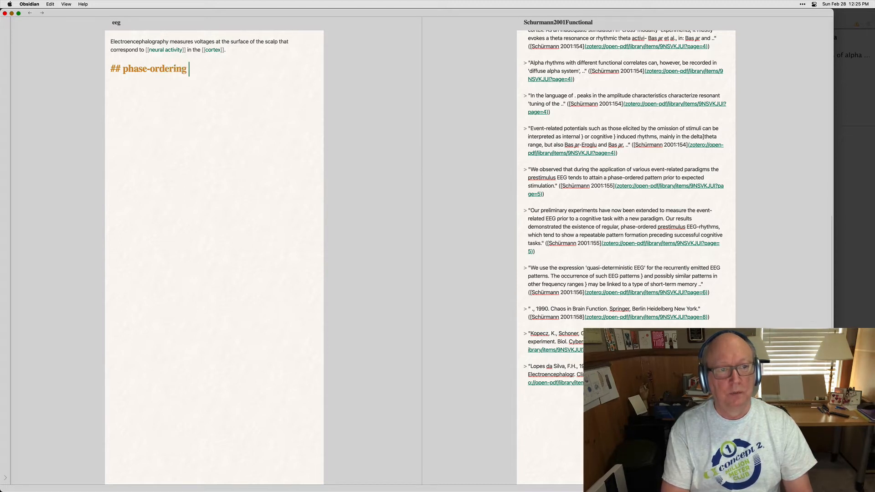
type("when st")
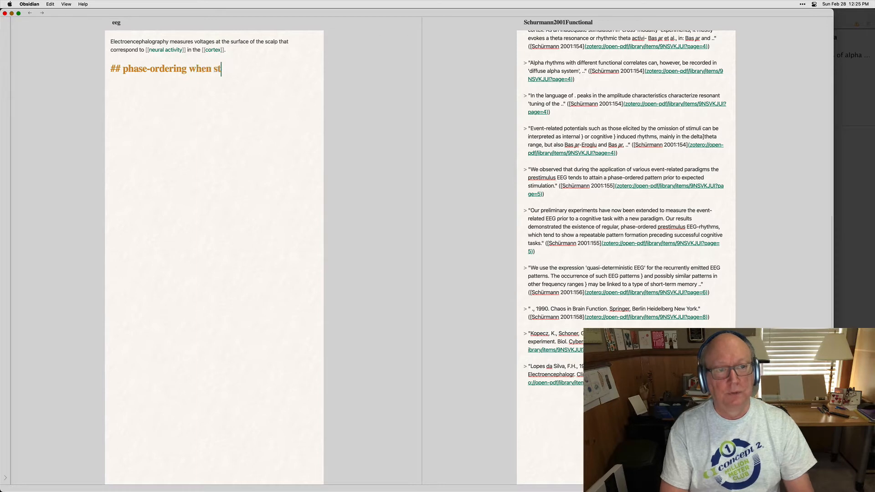
type("imulus ")
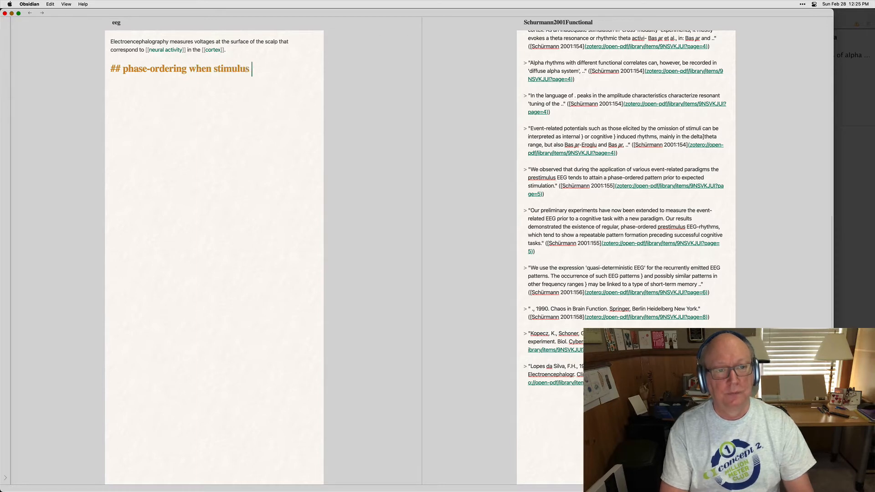
type("is exp")
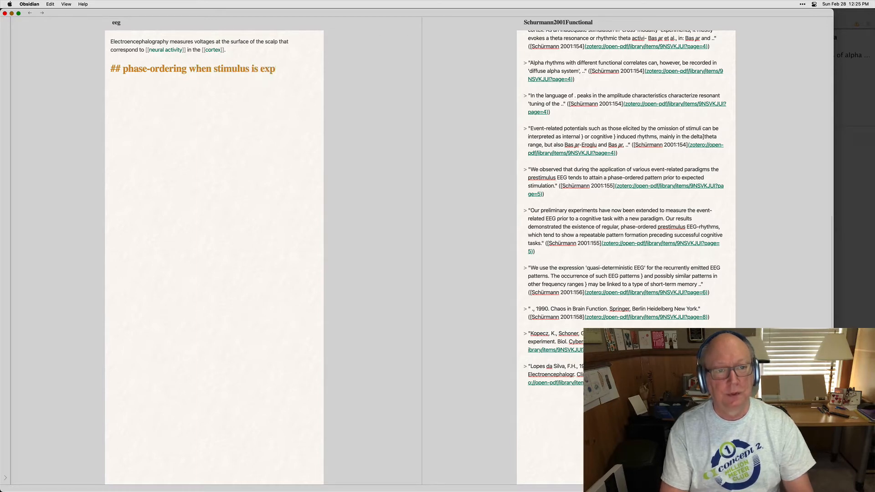
type("ected")
key("Return")
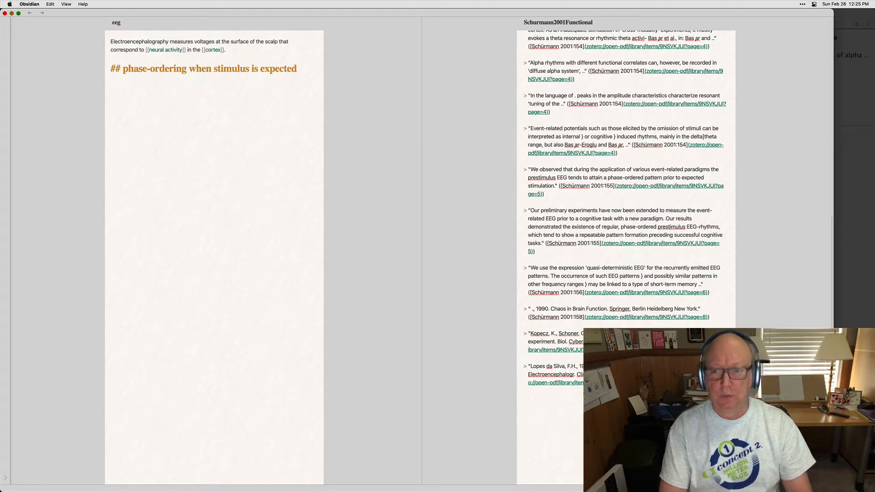
Step: Write "The prestimulus EEG can become phase-ordered when the stimulus is expected" under the new heading
type("The ")
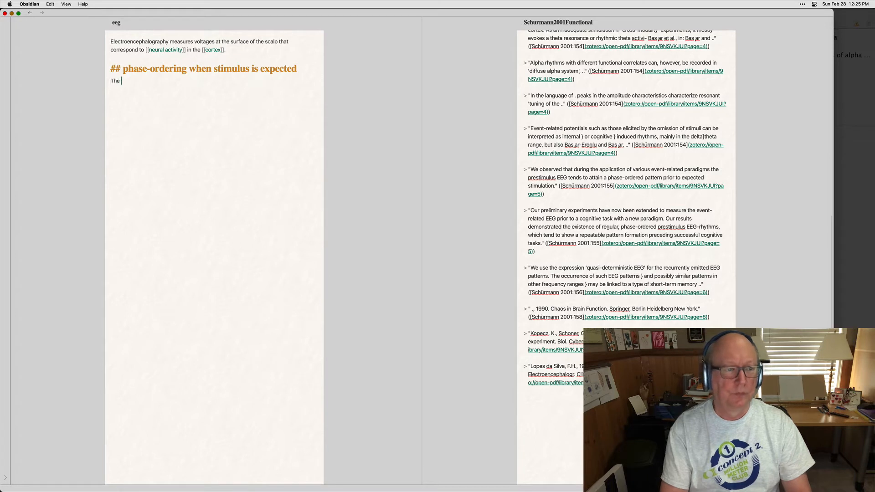
type("prestimu")
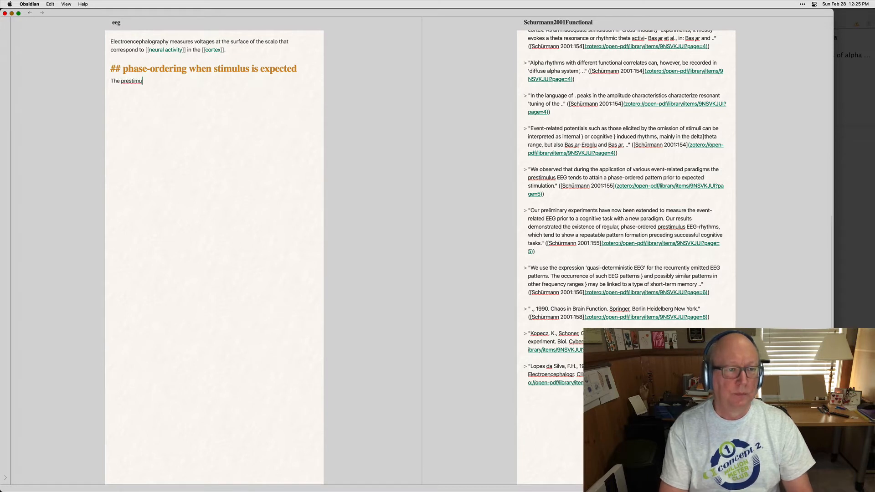
type("lus EEG")
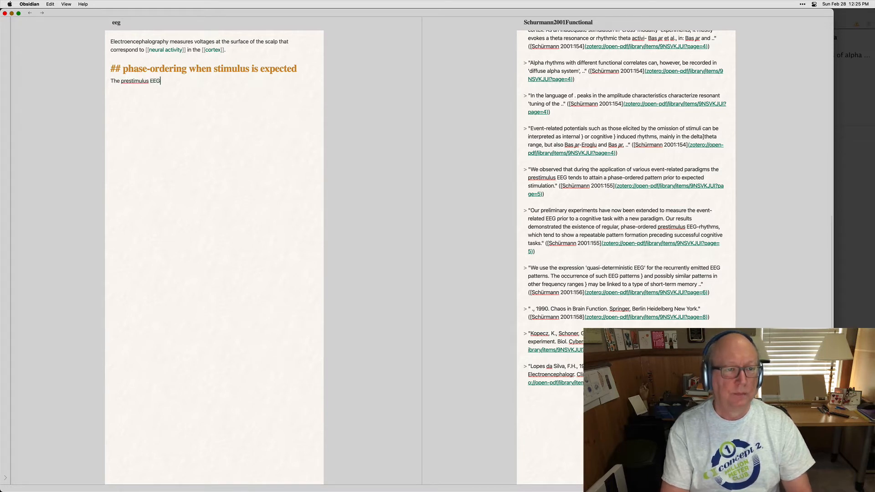
type(" can bef")
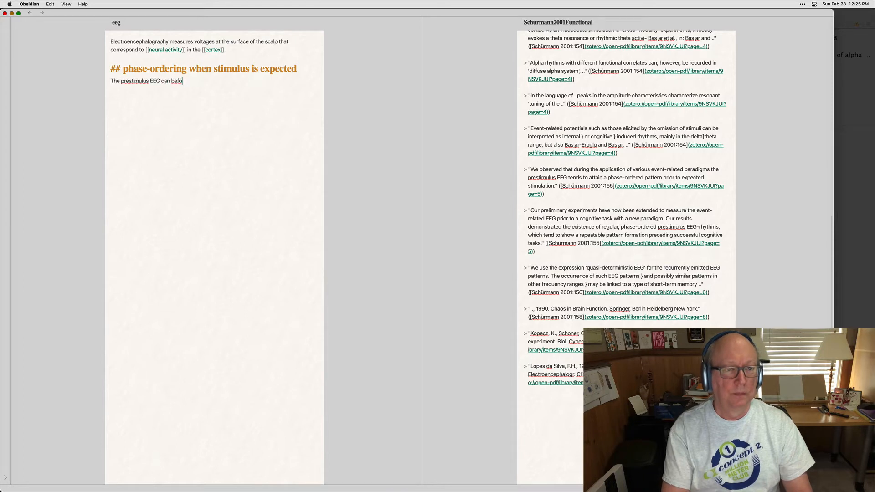
key("BackSpace")
type("come pho")
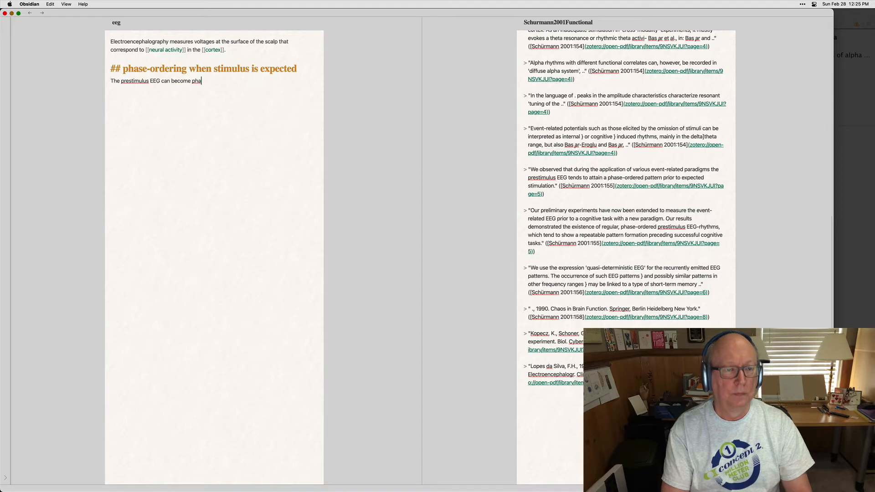
type("se-ordered when")
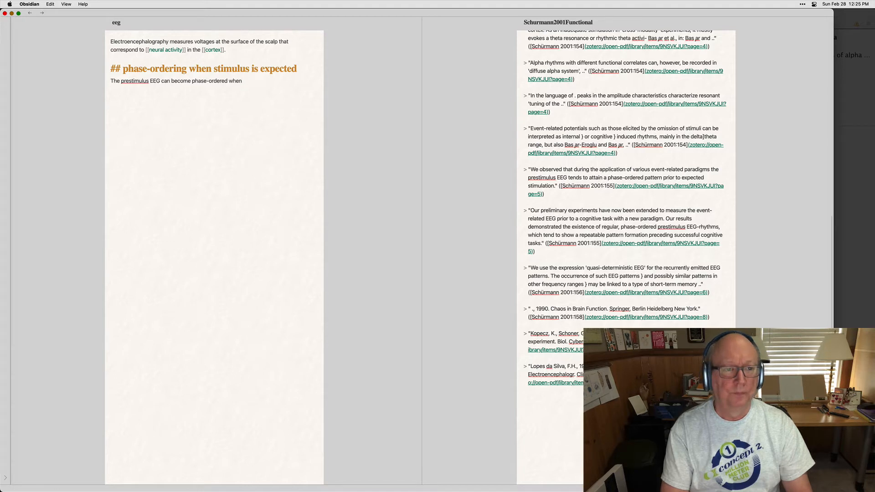
type("the stimulus i")
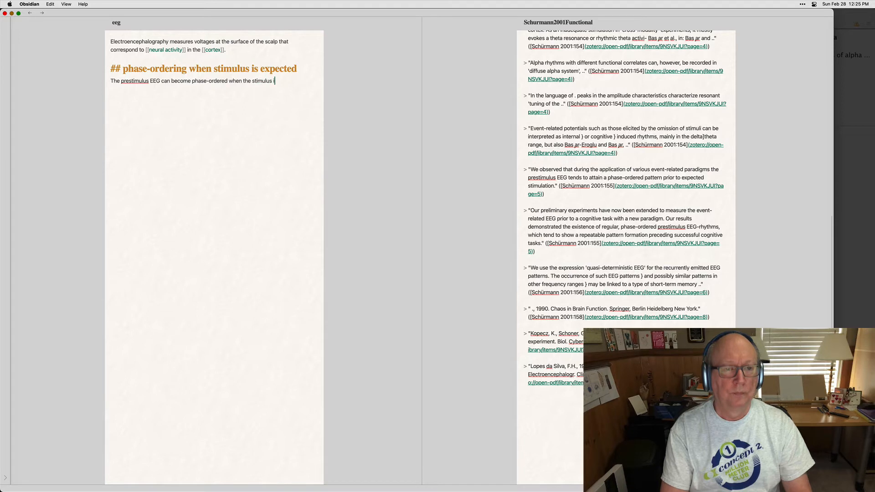
type("s expect")
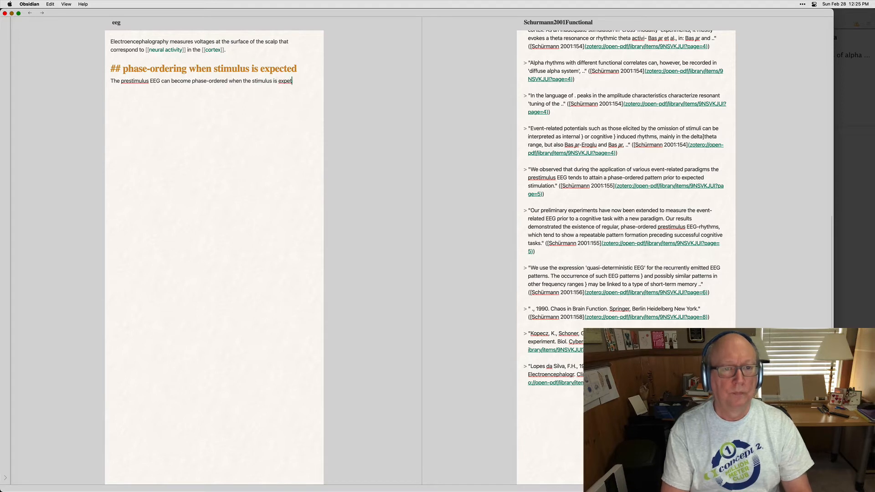
key("BackSpace")
type("cted.")
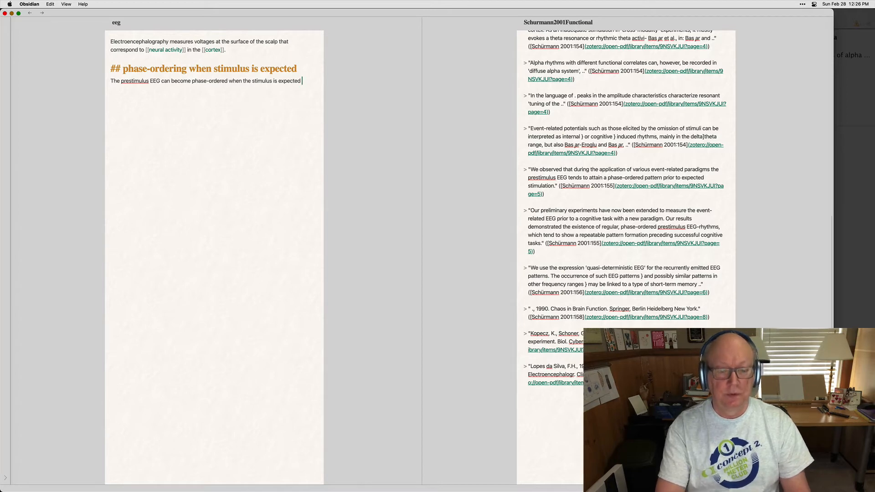
Step: Cite the source at the sentence's end with a link to the Schurmann2001Functional note, finishing with a period and a new line
type("[[")
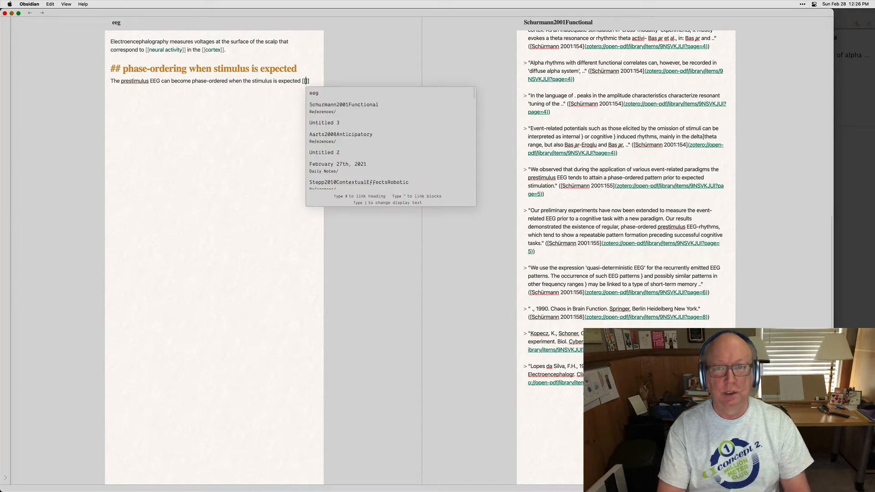
type("sch")
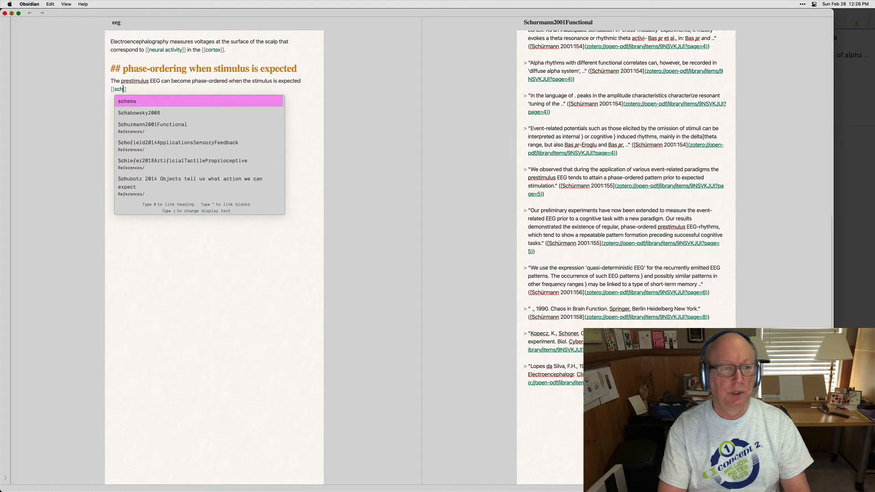
type("ur")
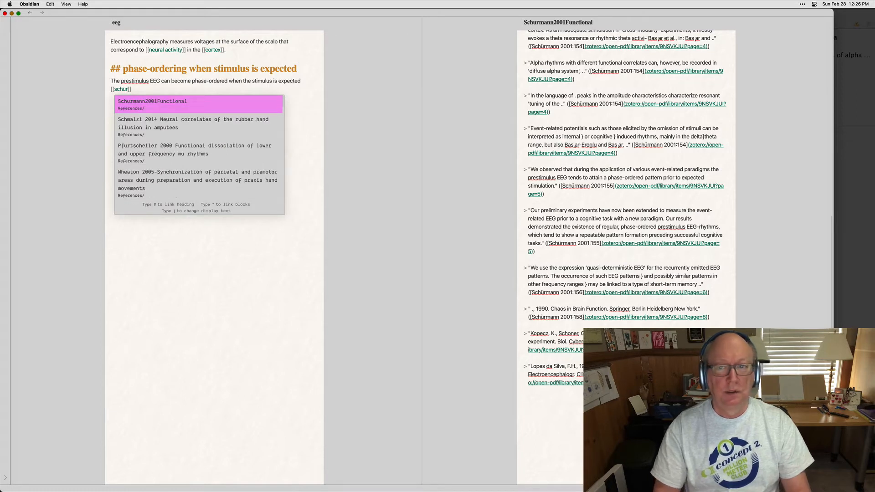
key("Return")
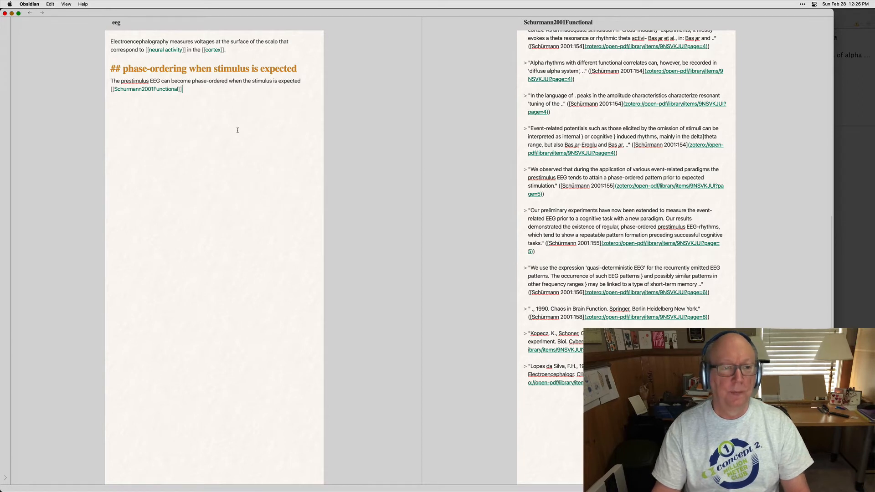
key("Return")
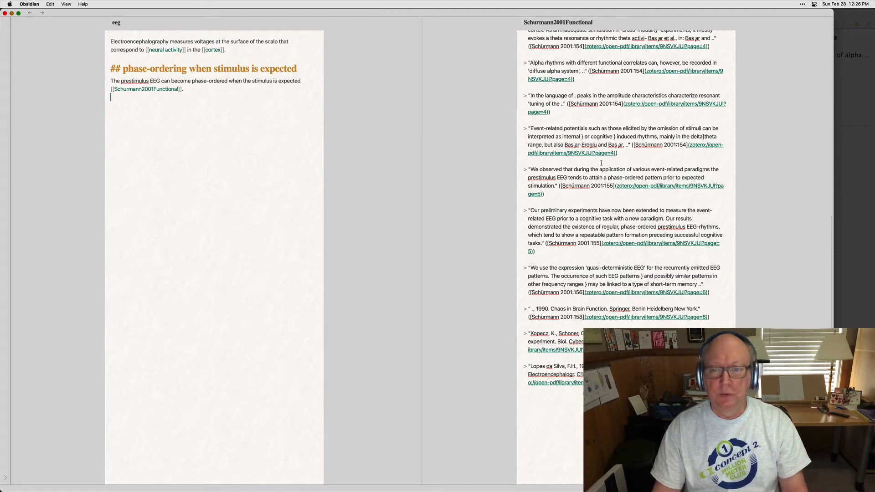
Step: In Schurmann2001Functional, append a link to the eeg heading "phase-ordering when stimulus is expected" after the "We observed that" quote
left_click(600, 195)
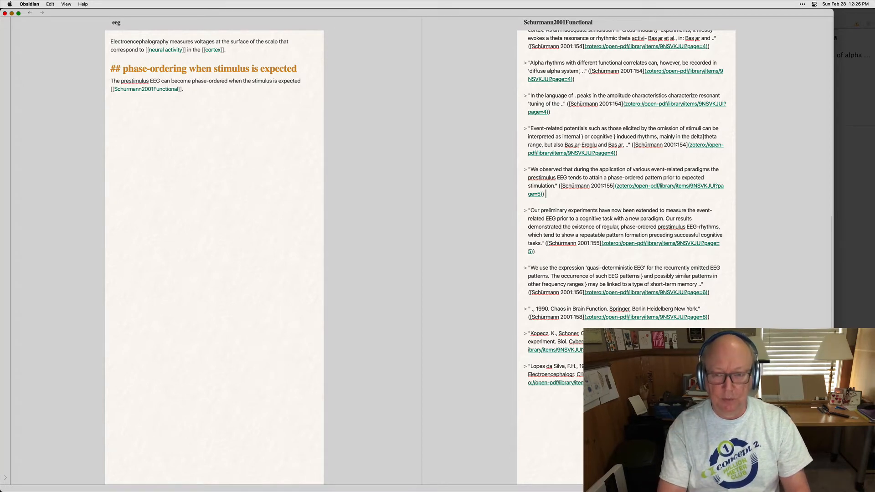
type("[[sche")
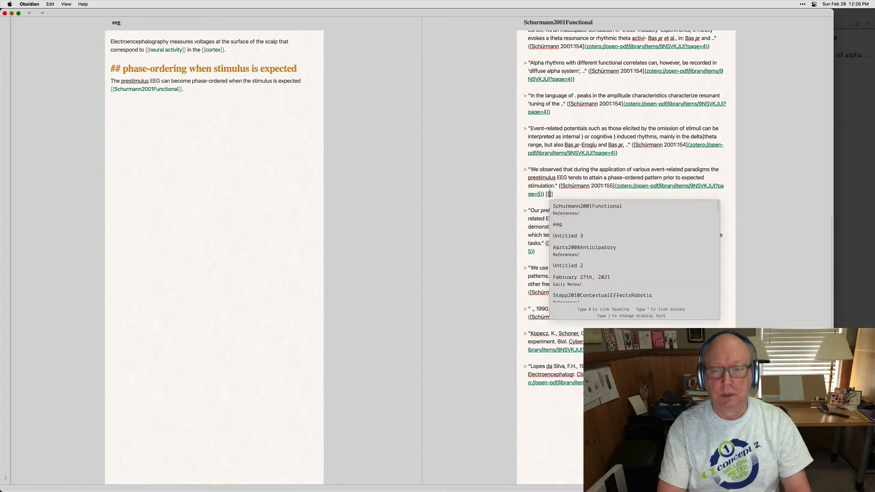
key("BackSpace")
type("u")
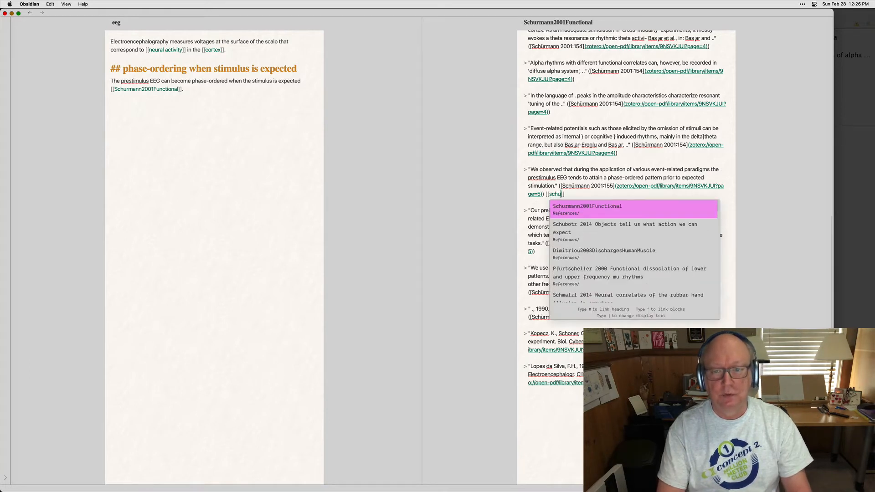
key("BackSpace")
key("BackSpace")
key("BackSpace")
key("BackSpace")
type("ee")
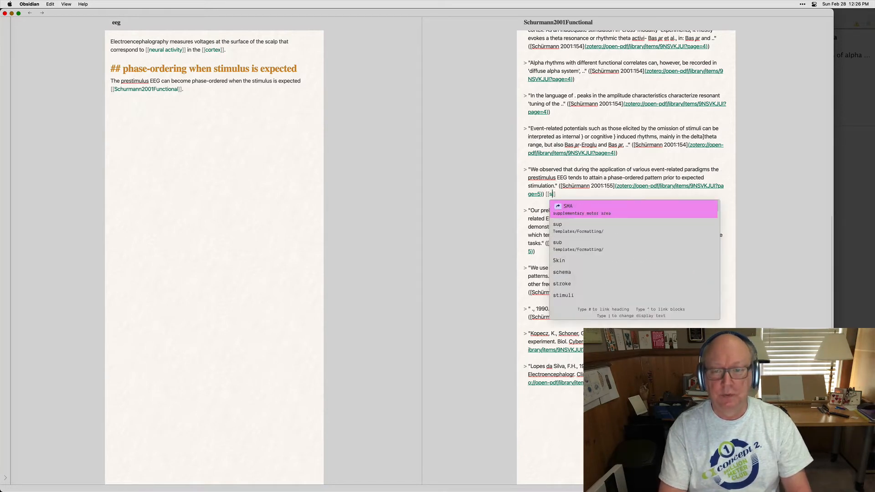
type("g#")
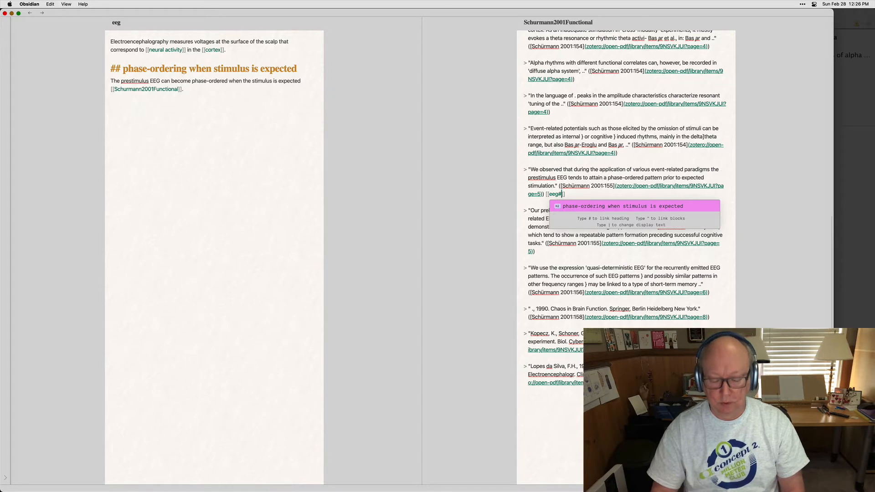
key("Return")
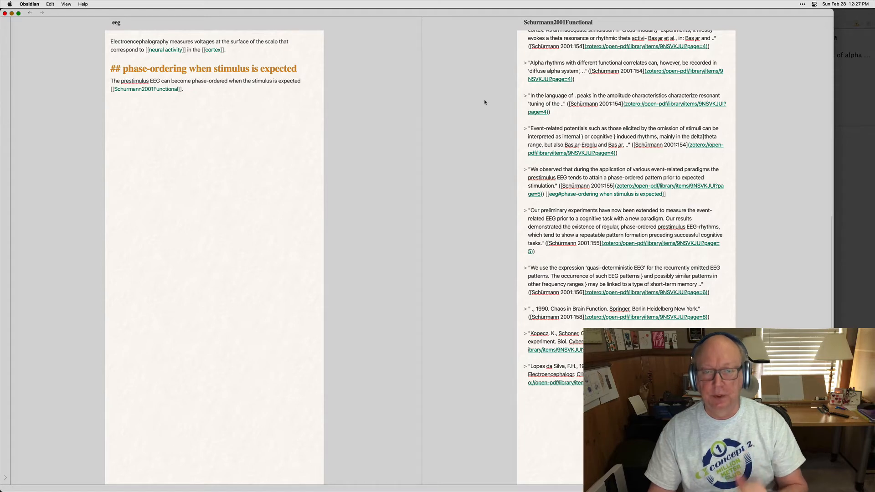
Step: Close the eeg pane and follow the new heading link beside the quote to reopen the eeg note in a separate pane
left_click(404, 22)
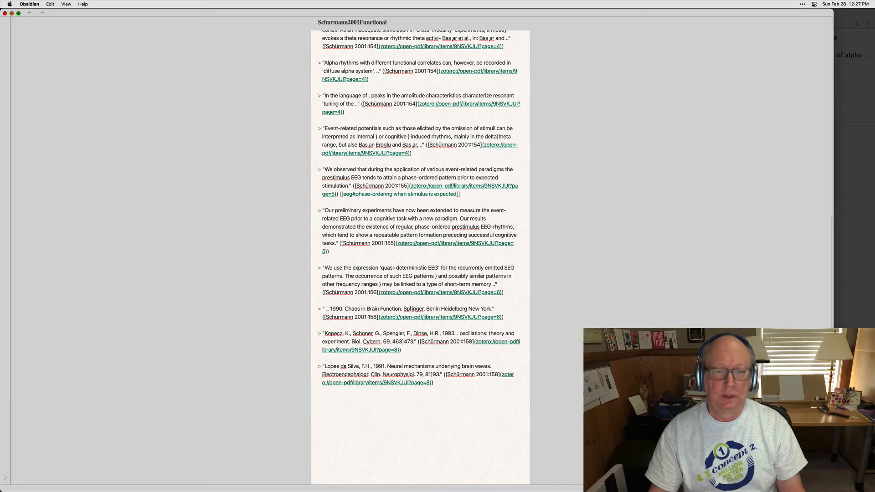
left_click(403, 195, "super")
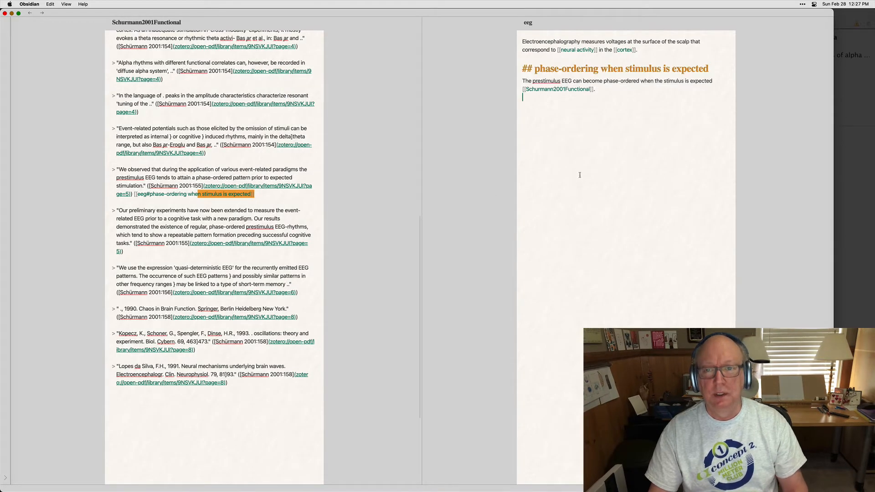
left_click(616, 119)
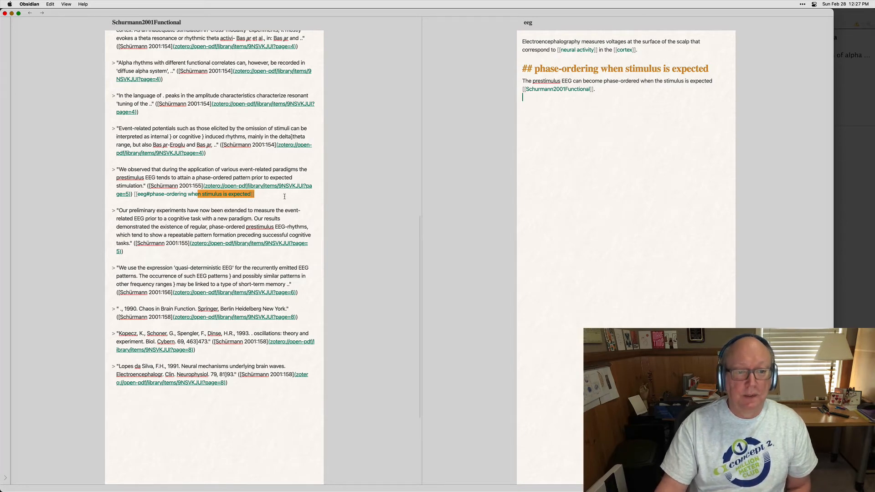
Step: Copy the whole prestimulus EEG sentence with its source link from the eeg note
left_click(257, 204)
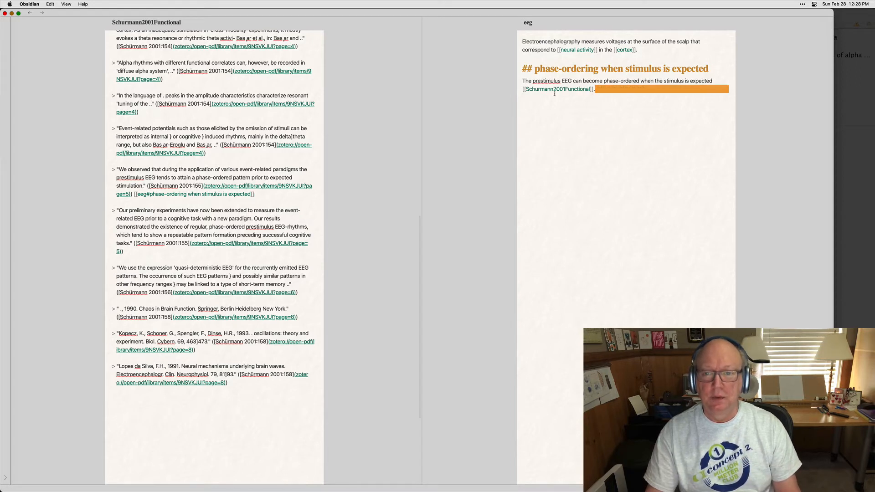
triple_click(522, 85)
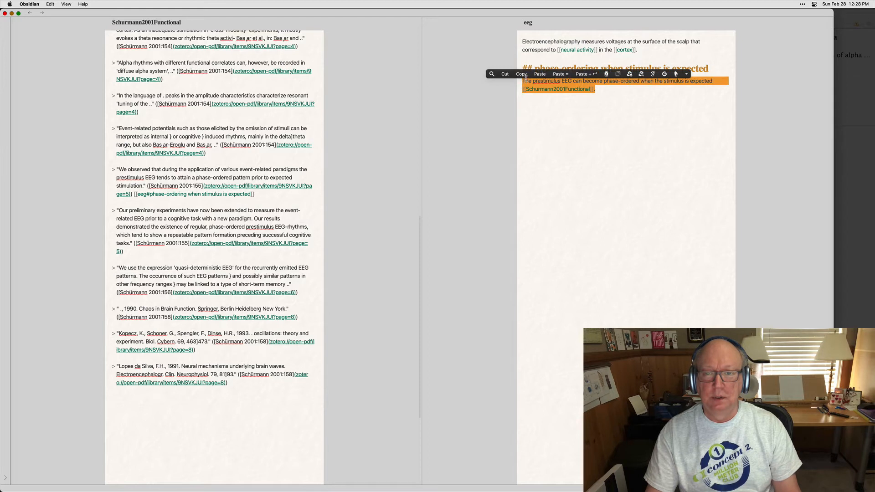
right_click(530, 83)
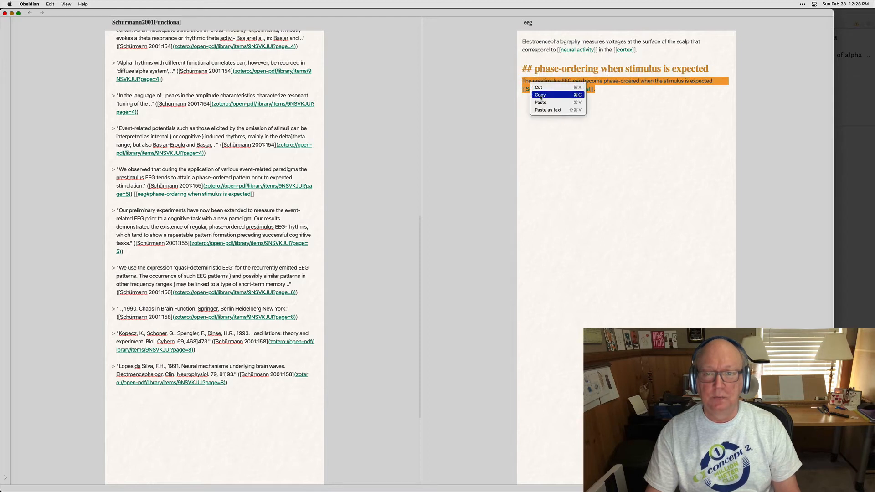
left_click(541, 96)
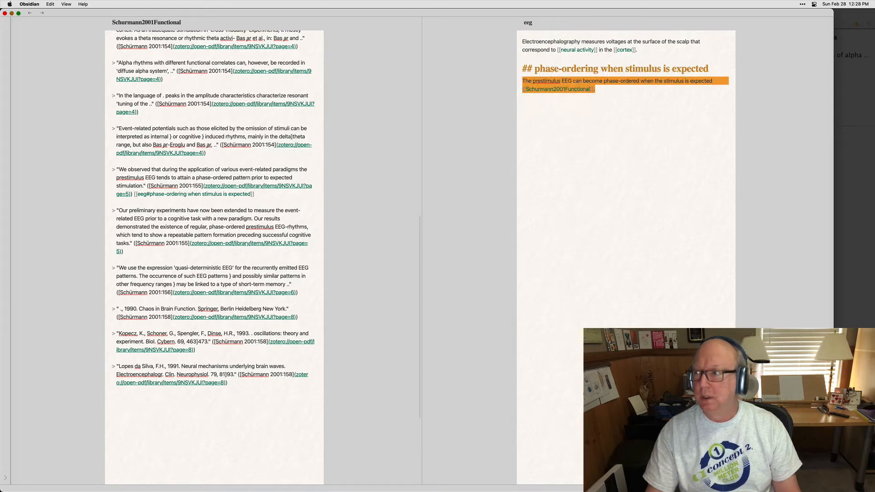
Step: Switch to aim2_article.tex in Texpad and paste the copied sentence into the blank area above the Discussion section
left_click_drag(874, 89, 341, 19)
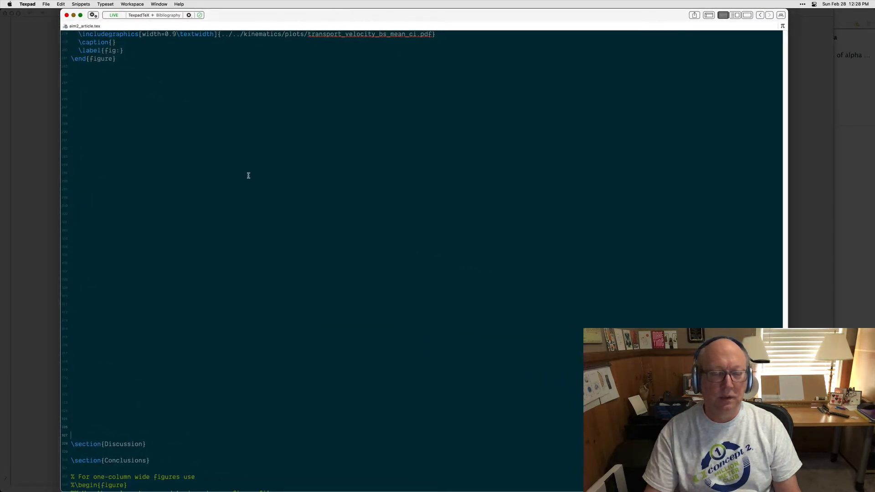
scroll(247, 178, "down", 1)
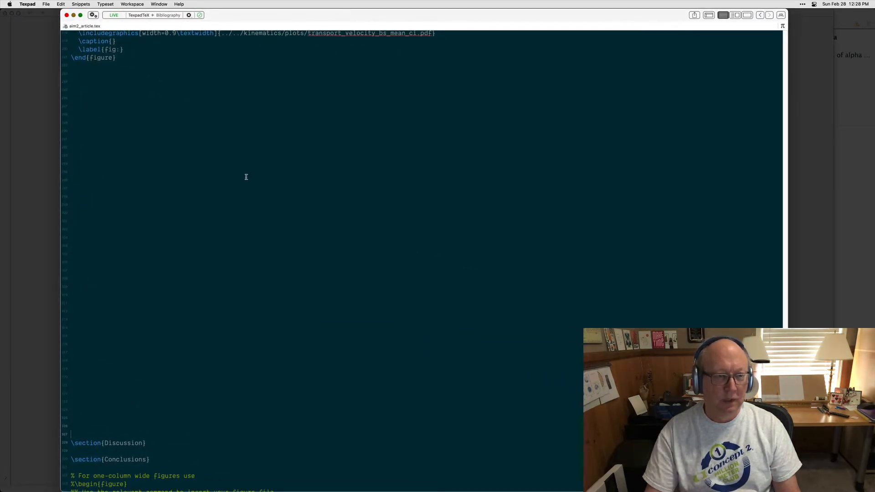
left_click(219, 215)
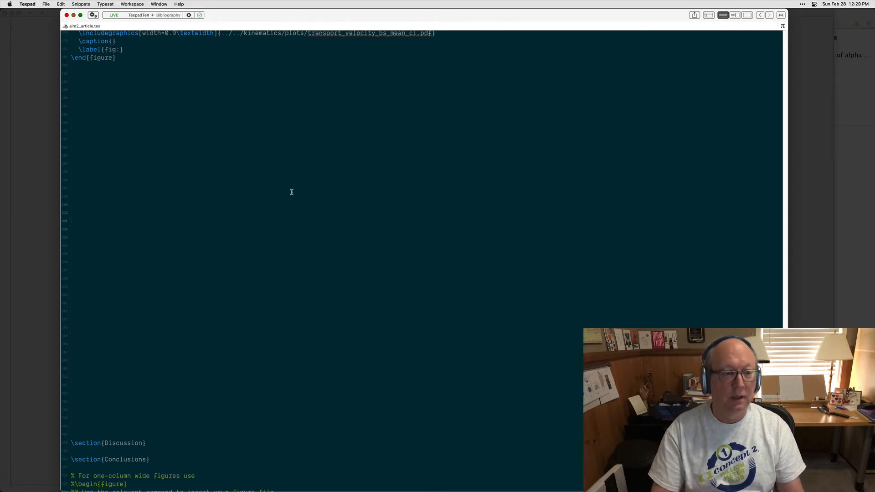
key("super+v")
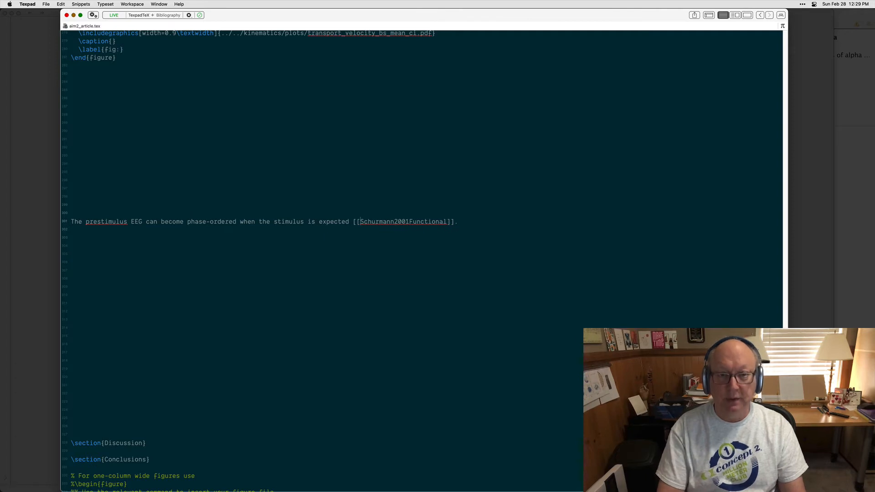
Step: Replace the double square brackets around the source key so the citation reads \cite{Schurmann2001Functional}
key("BackSpace")
key("BackSpace")
type("\\")
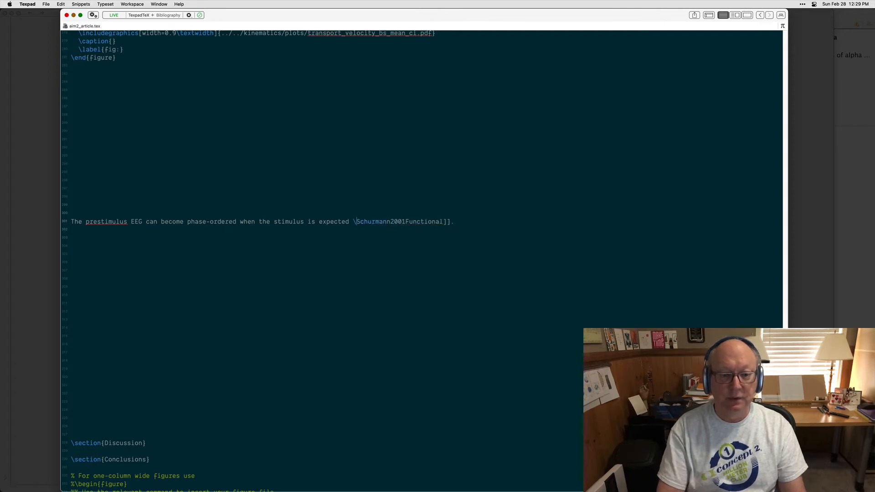
type("cite{")
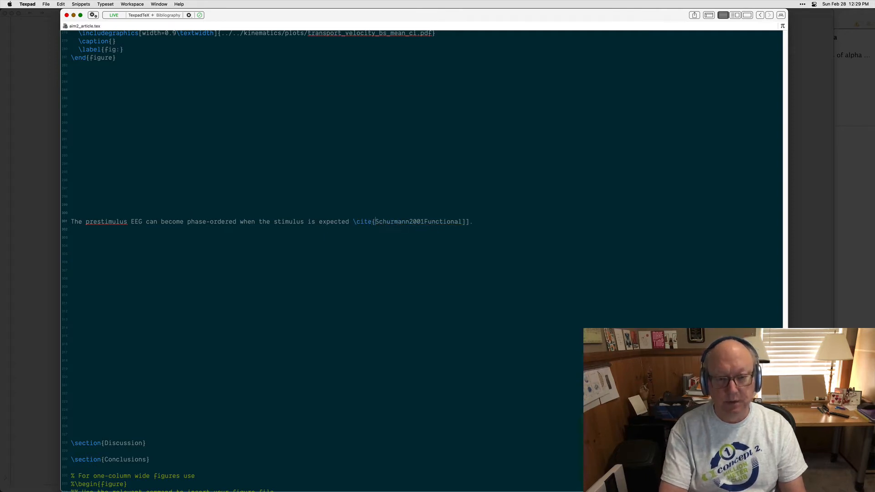
key("BackSpace")
key("BackSpace")
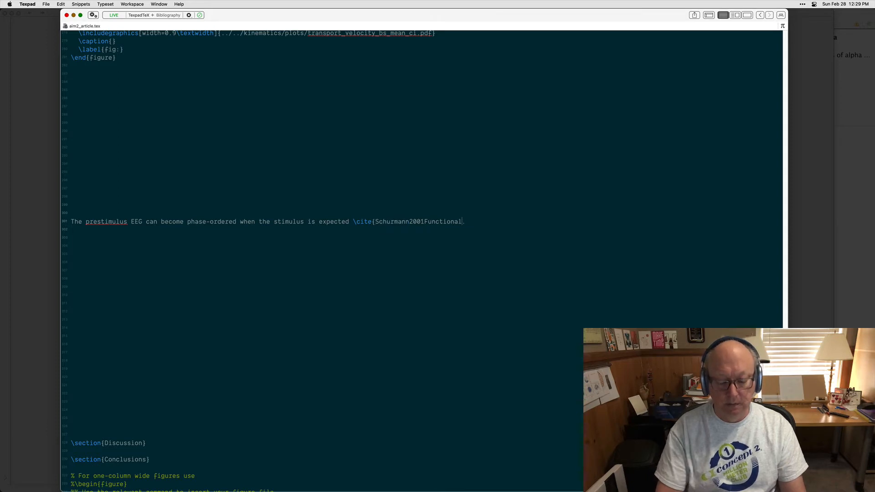
type("}")
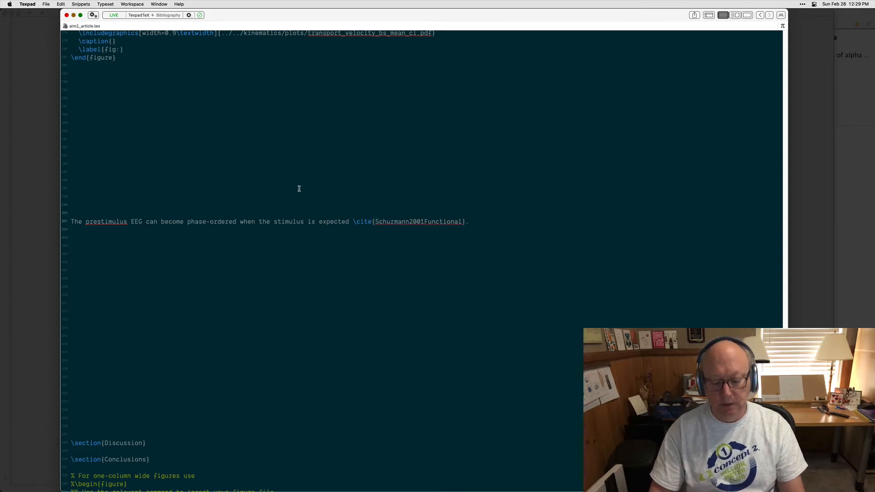
Step: Preview the bibliography entry behind the Schurmann2001Functional citation and dismiss the preview
key("Left")
key("Left")
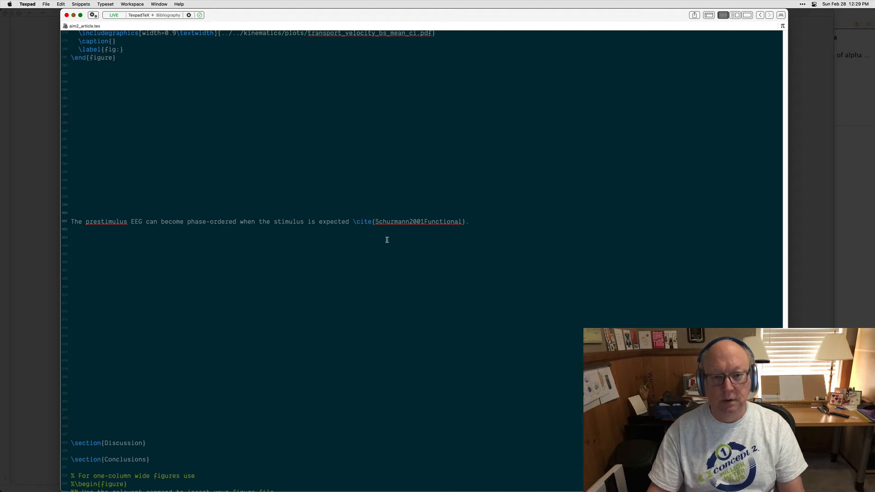
left_click(404, 262)
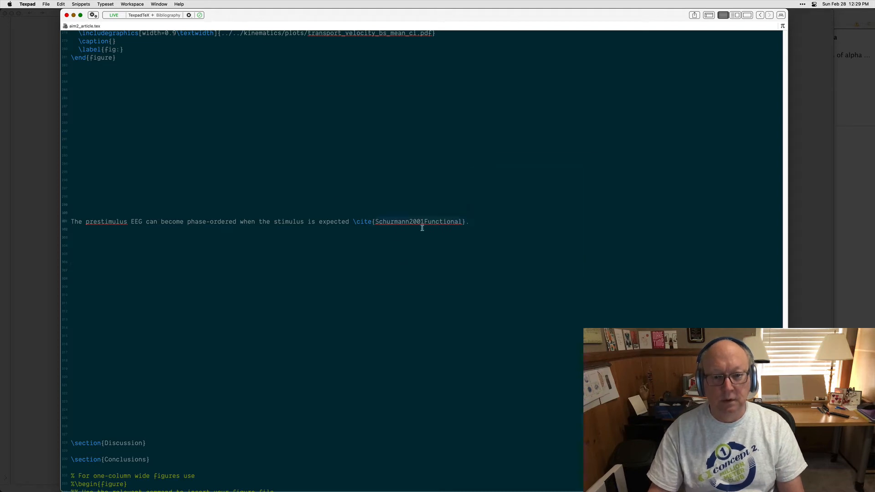
left_click(424, 244)
left_click(423, 222)
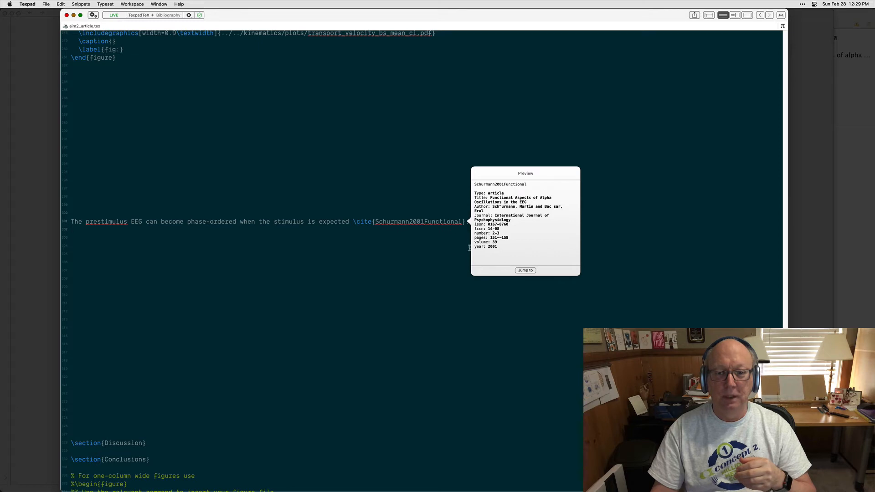
left_click(381, 284)
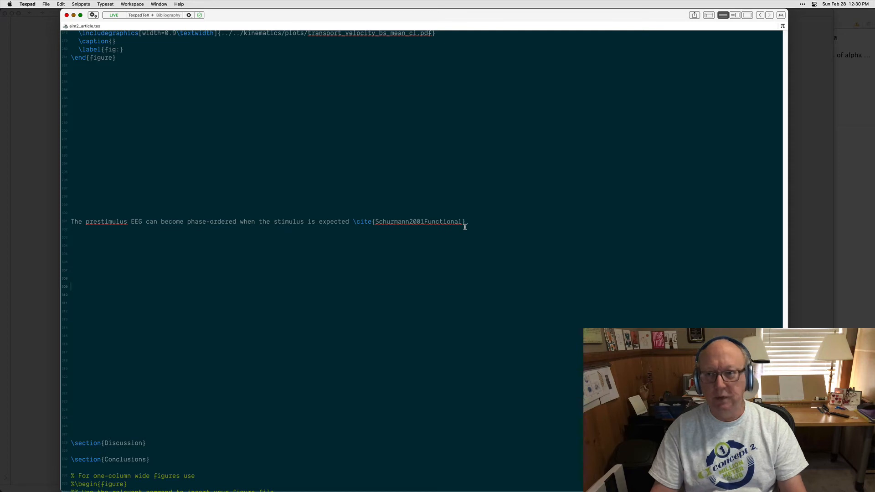
Step: Insert \newpage above and below the pasted sentence and show its typeset page beside the source
key("BackSpace")
left_click(433, 207)
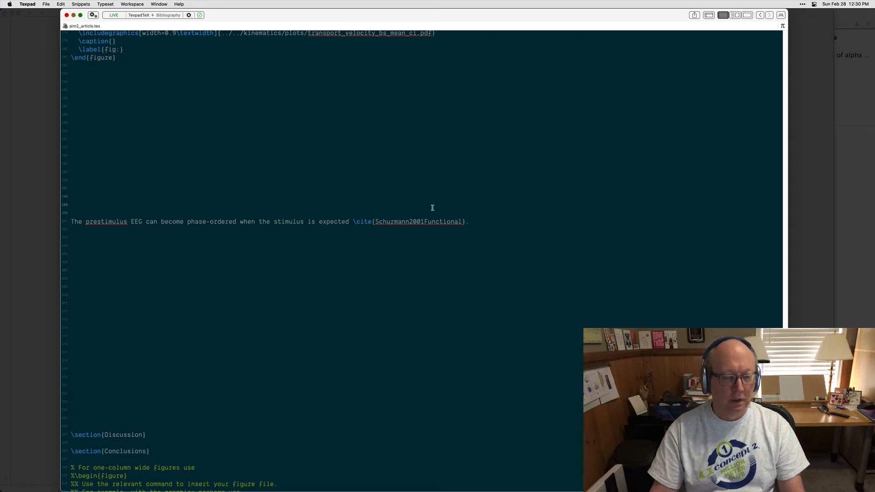
type("ewcommand")
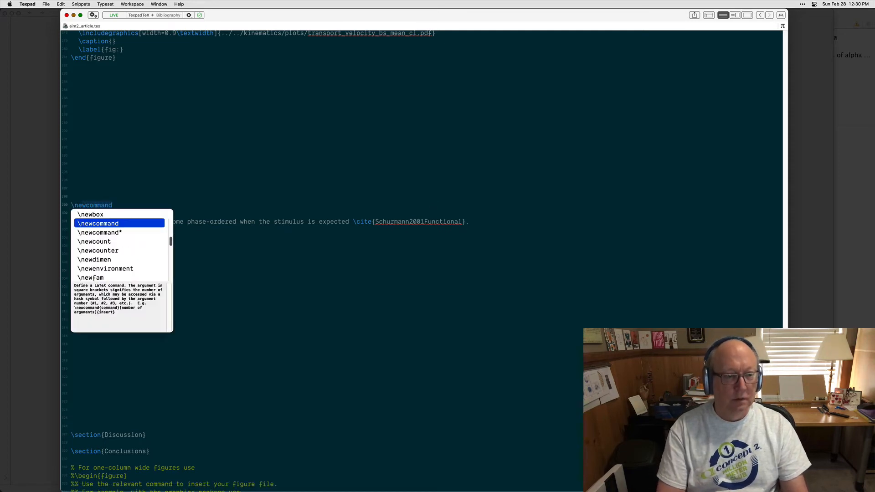
type("pwpage")
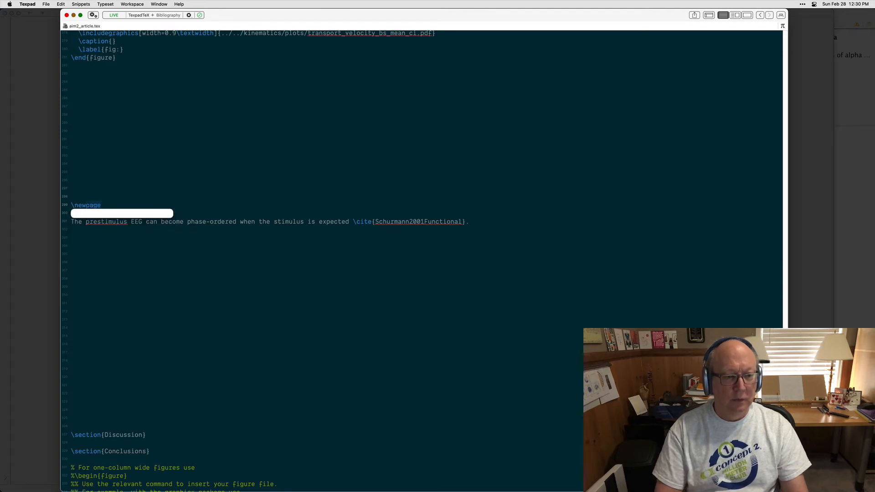
key("Return")
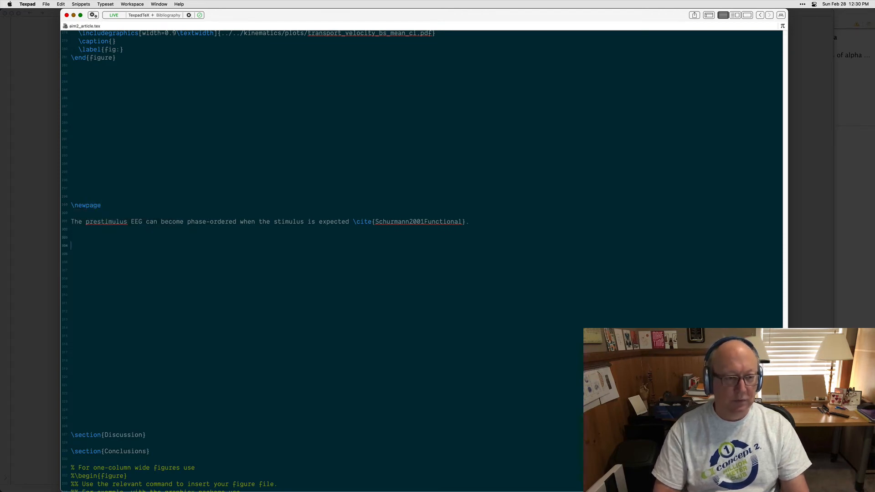
type("newpage")
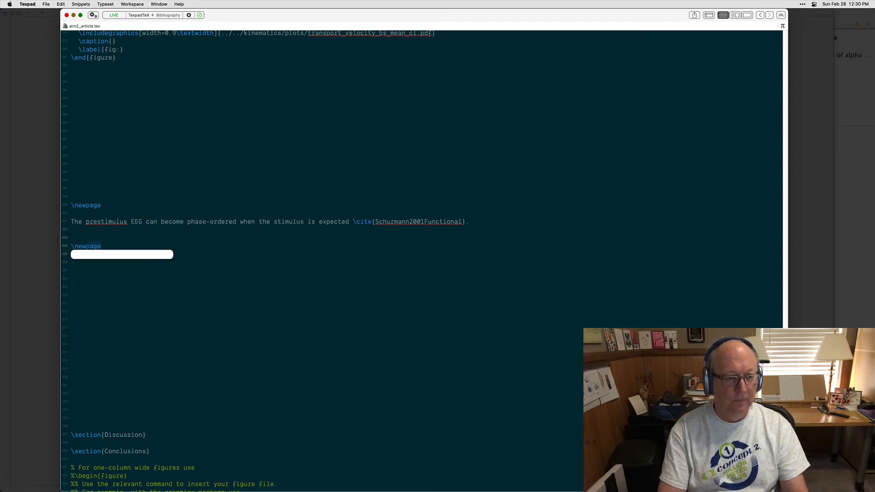
key("Return")
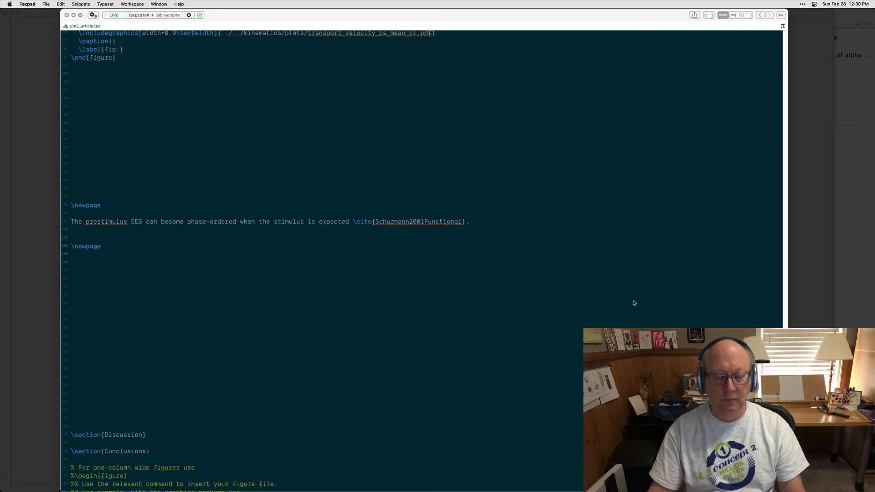
left_click(582, 299)
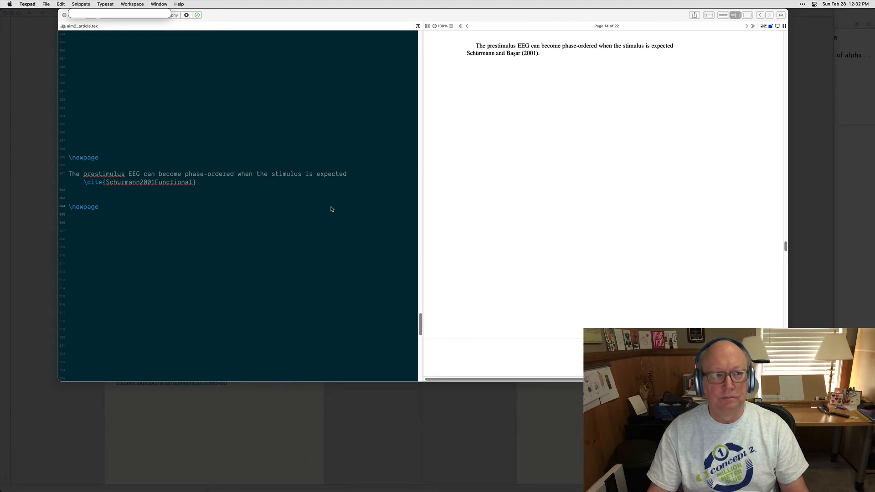
Step: Switch to Obsidian and copy the Obsidian URL of the eeg note
key("super+Tab")
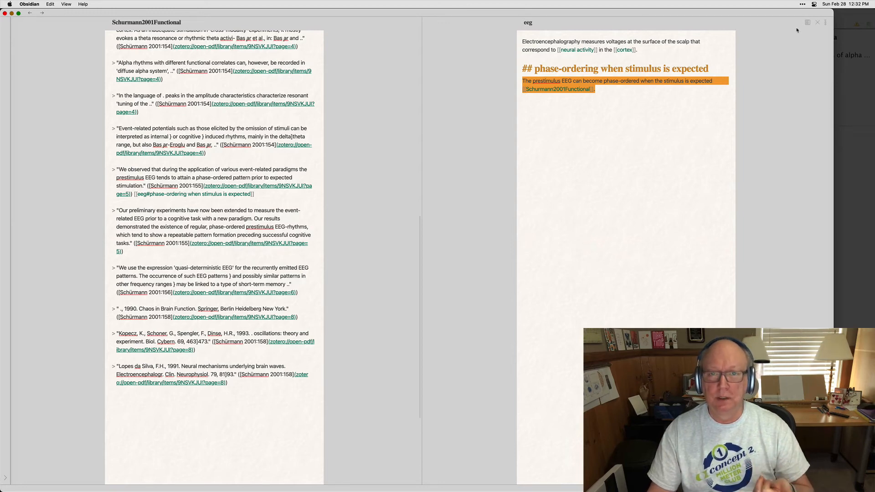
left_click(826, 22)
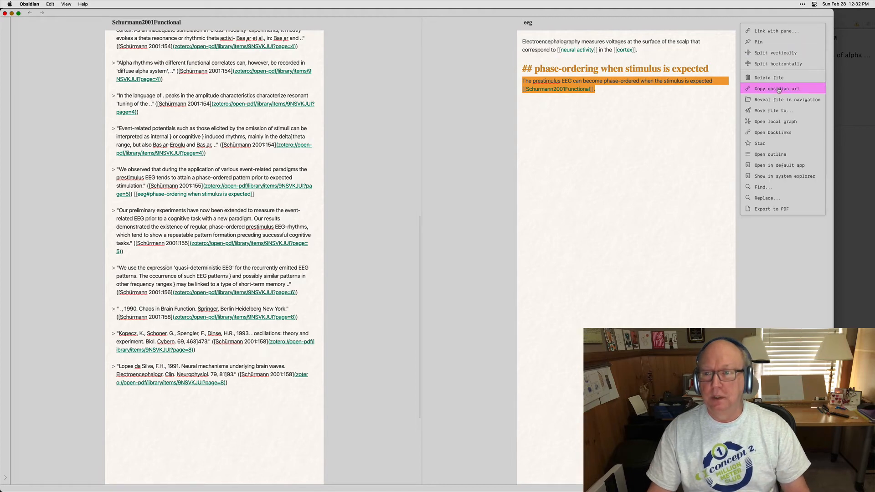
left_click(774, 231)
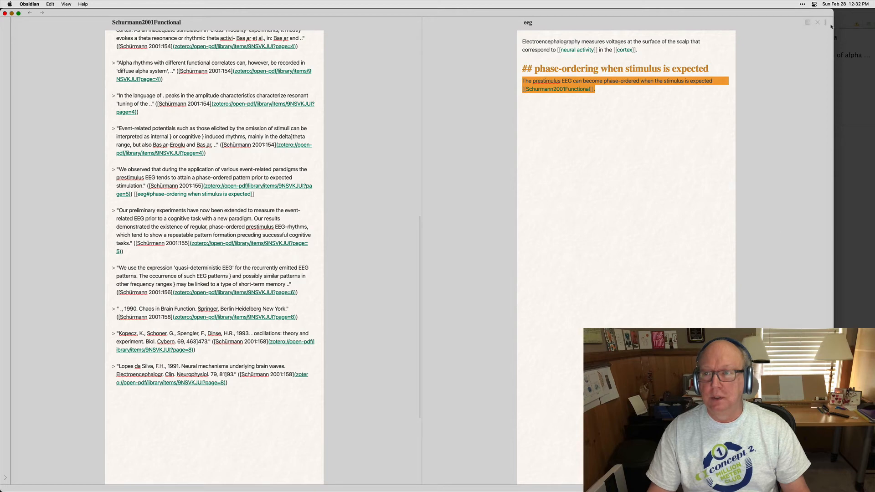
left_click(825, 22)
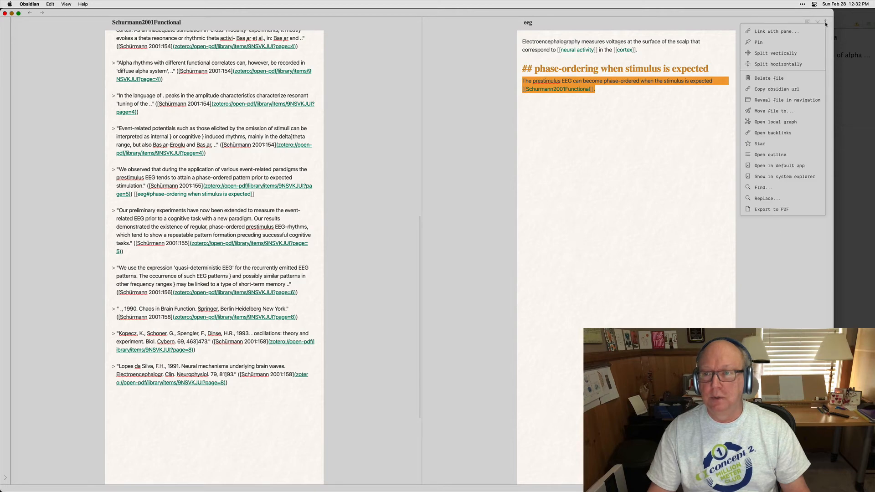
left_click(769, 91)
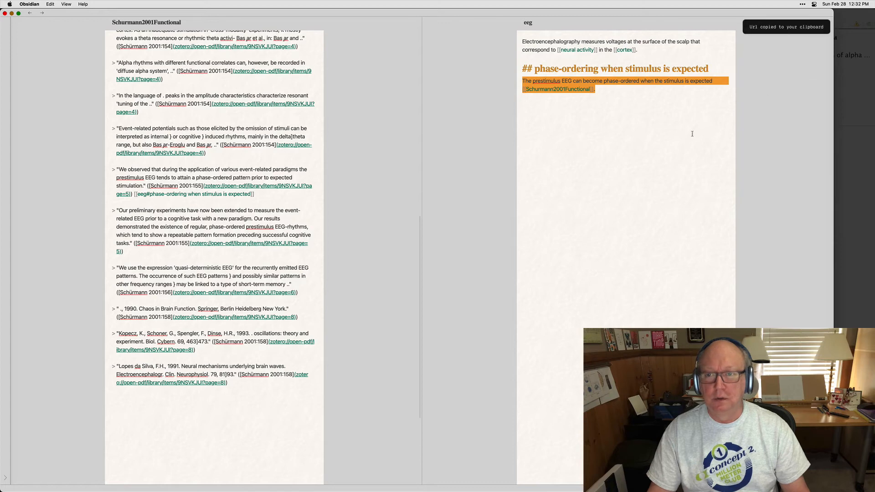
Step: Back in Texpad, add the comment "% obsidian://open?vault=Obsidian&file=eeg" on the line above the sentence
key("super+Tab")
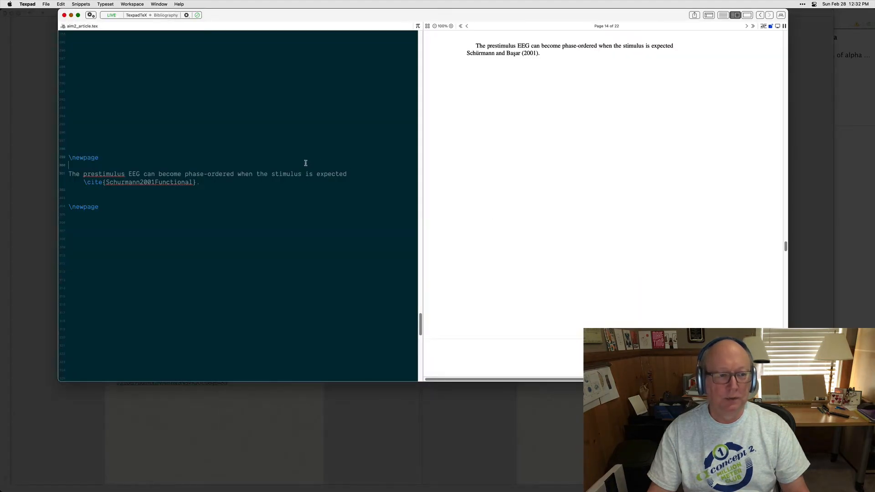
type("%")
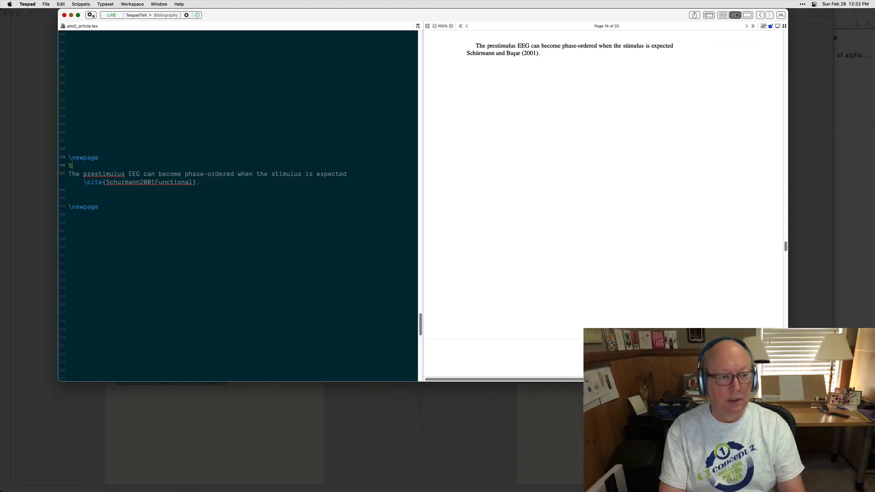
key("super+v")
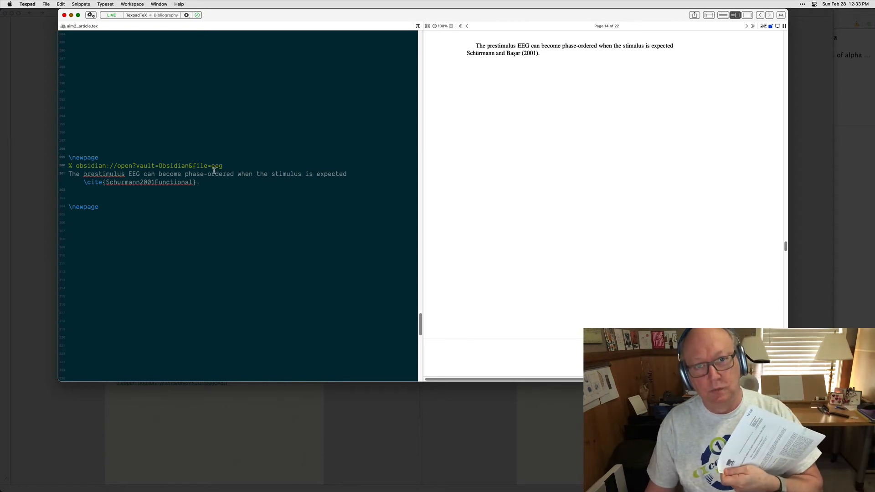
Step: Switch to Zotero, select the item "Functional aspects of alpha oscillations in the EEG", and open its PDF to view the pages
mouse_move(351, 487)
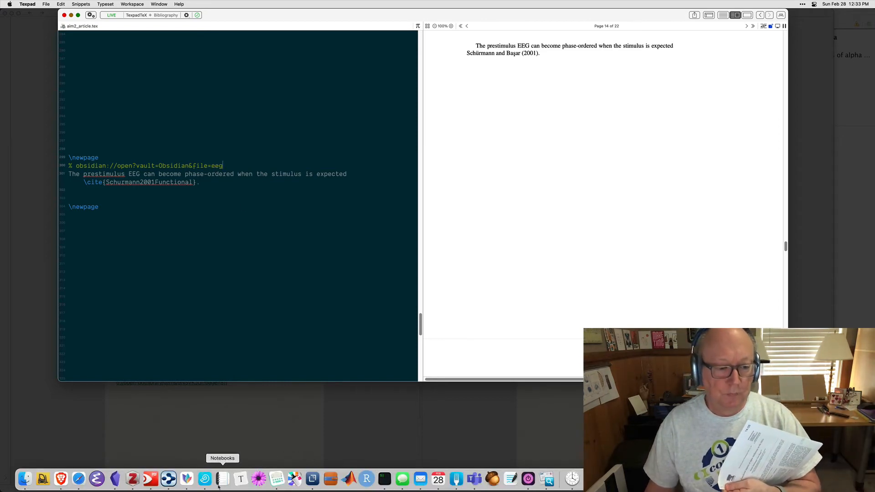
left_click(133, 480)
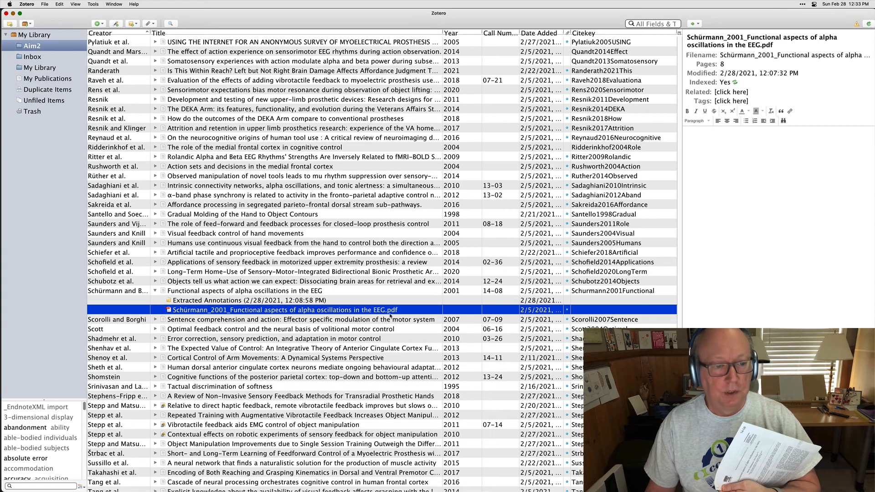
left_click(490, 292)
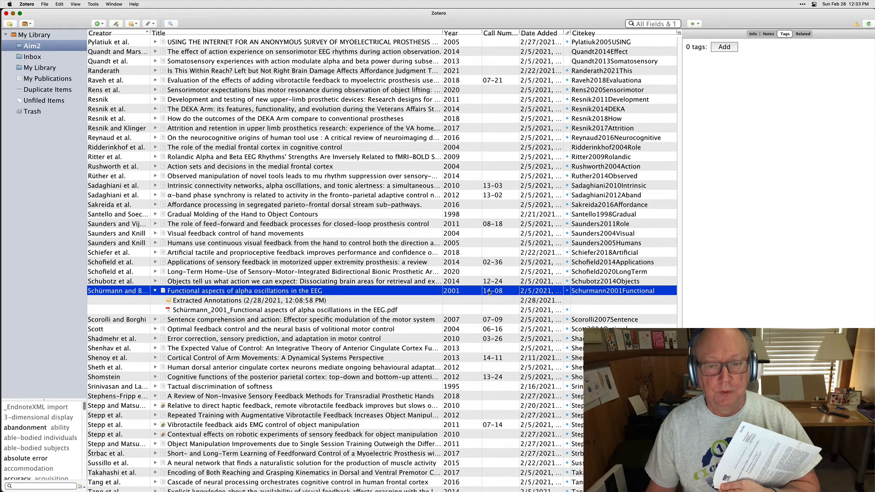
double_click(164, 293)
scroll(423, 196, "up", 5)
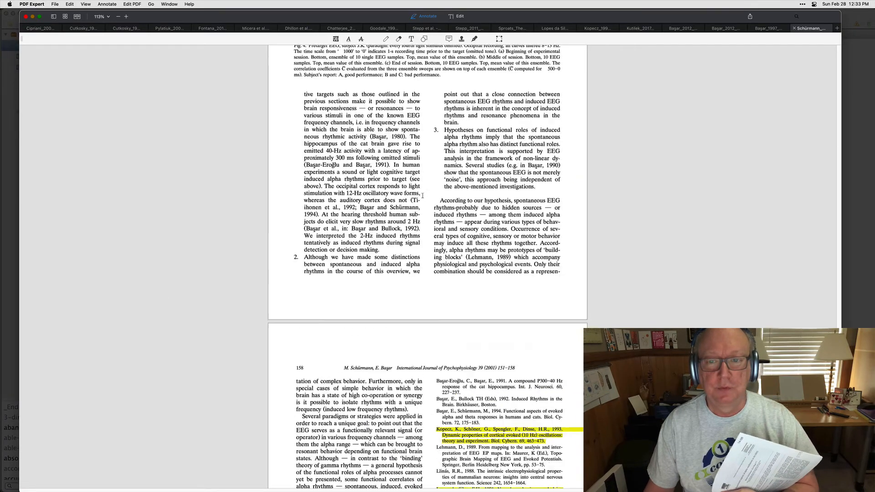
Step: Look over the highlighted passages in the PDF, and in Zotero show the Extract Annotations option for the alpha oscillations article
scroll(423, 196, "up", 20)
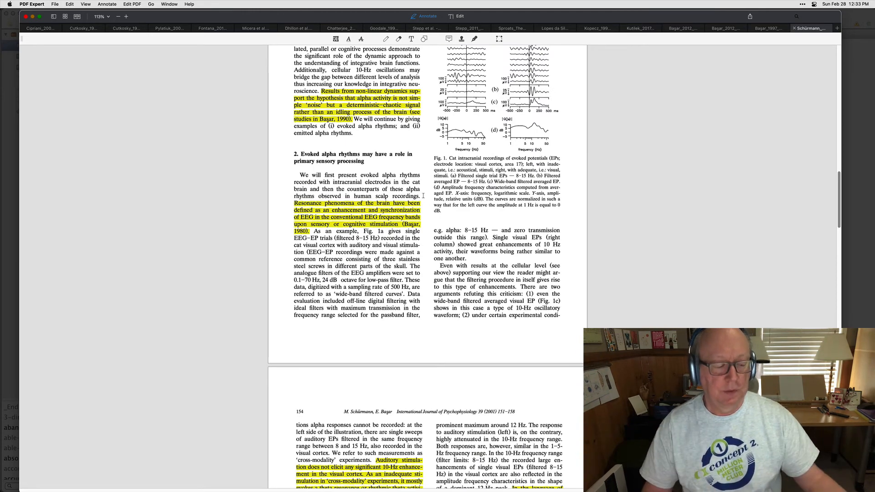
scroll(417, 223, "up", 3)
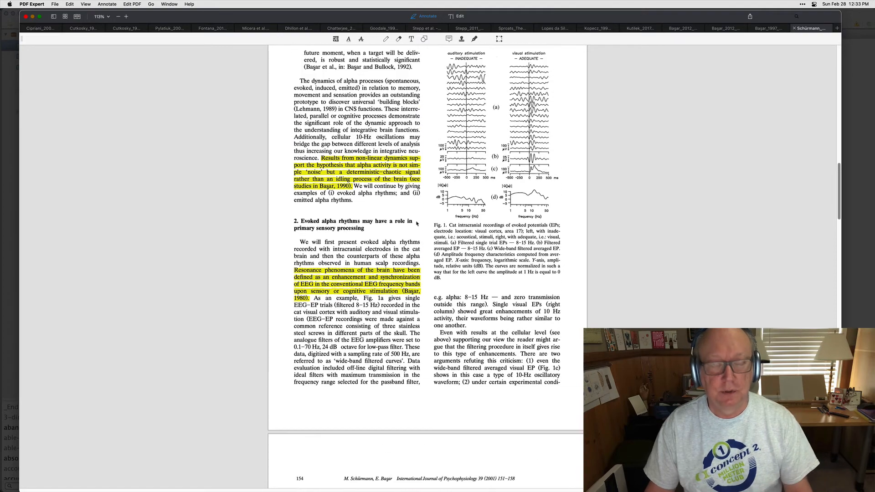
key("super+Tab")
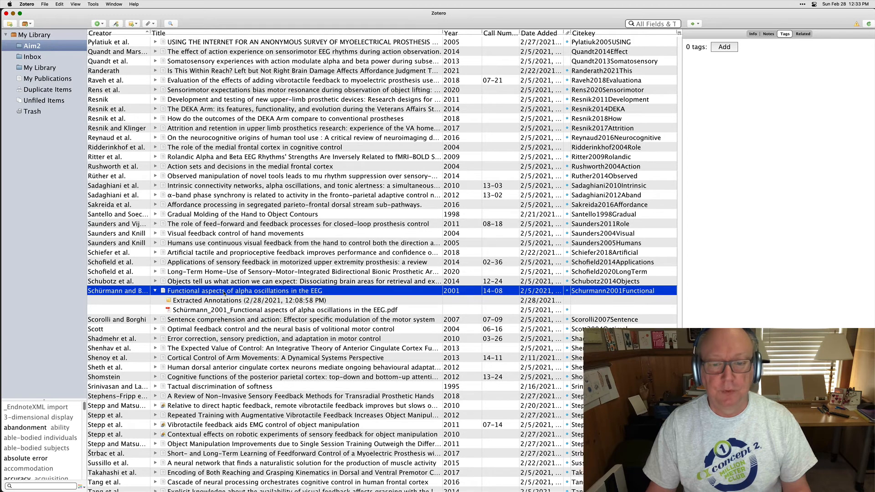
right_click(225, 294)
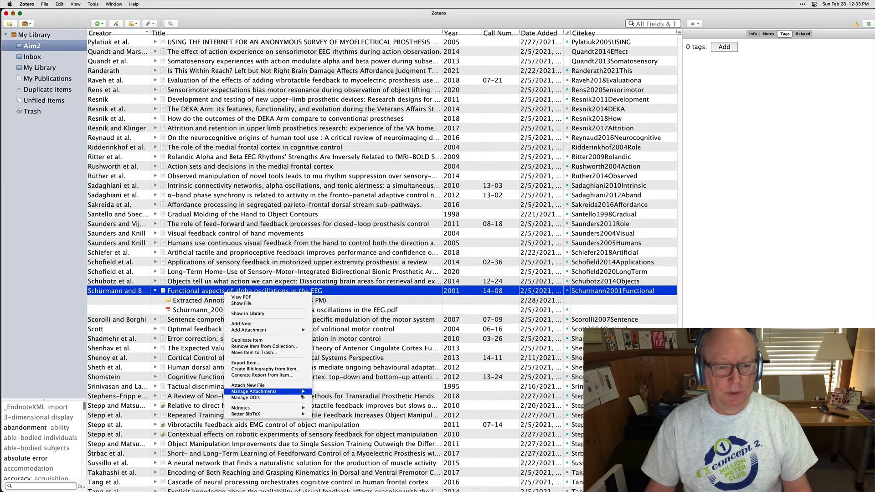
mouse_move(303, 394)
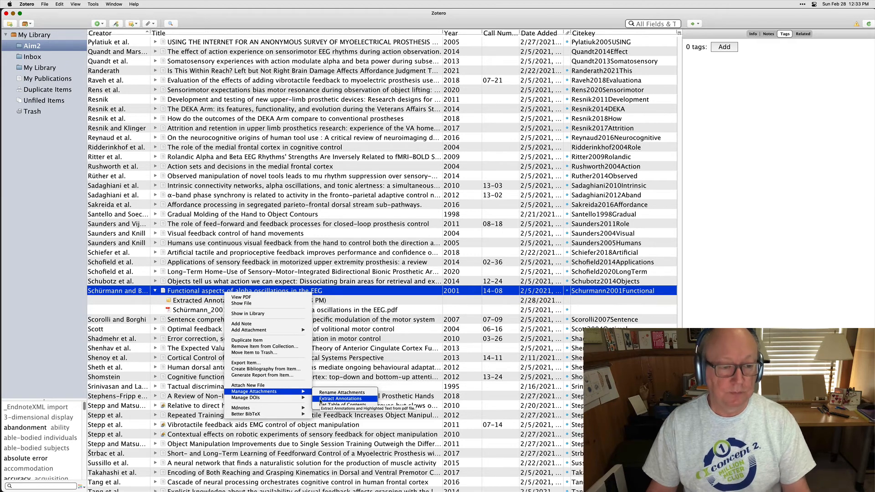
key("Escape")
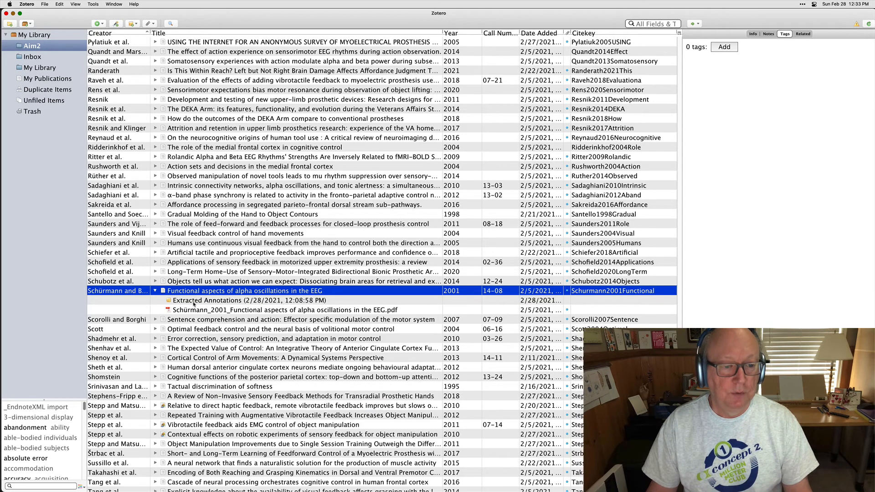
Step: View the article's Extracted Annotations note in its own window, close it, and show the Mdnotes option for that note
left_click(219, 301)
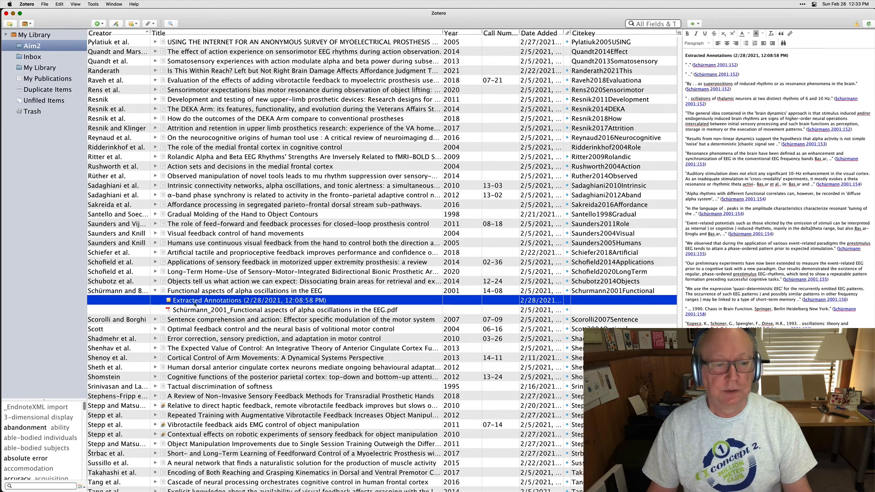
double_click(171, 302)
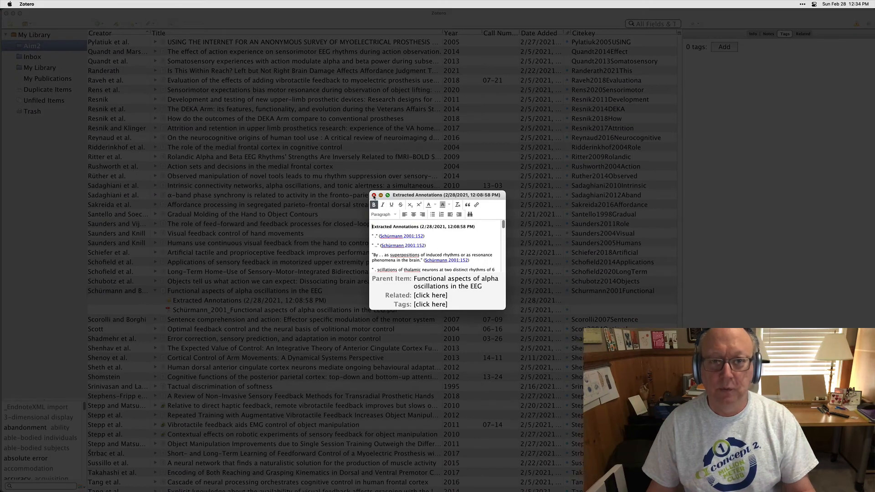
left_click(373, 196)
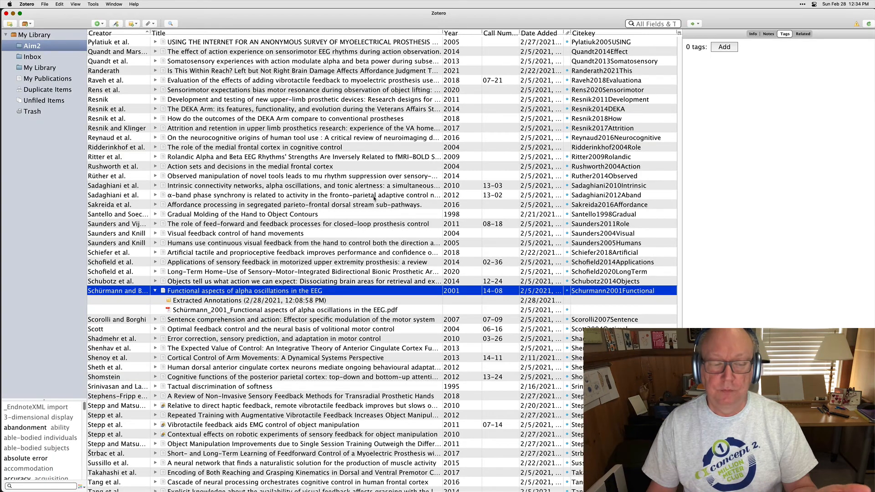
right_click(214, 301)
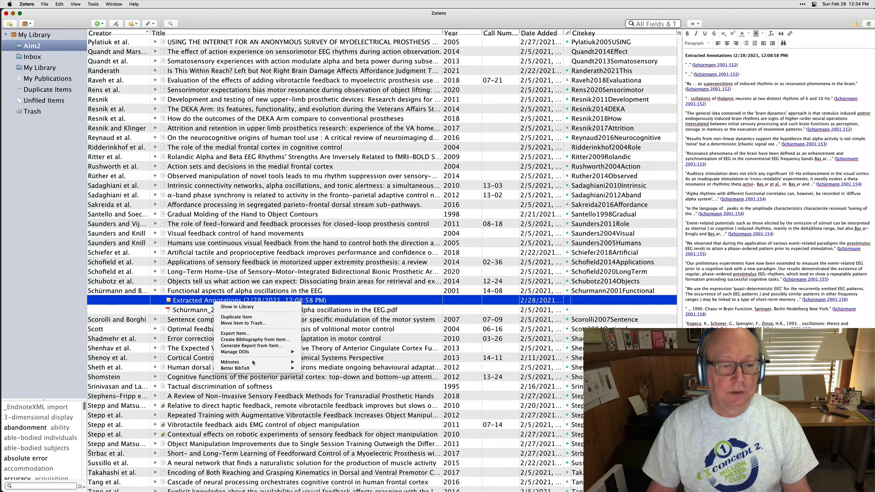
mouse_move(259, 363)
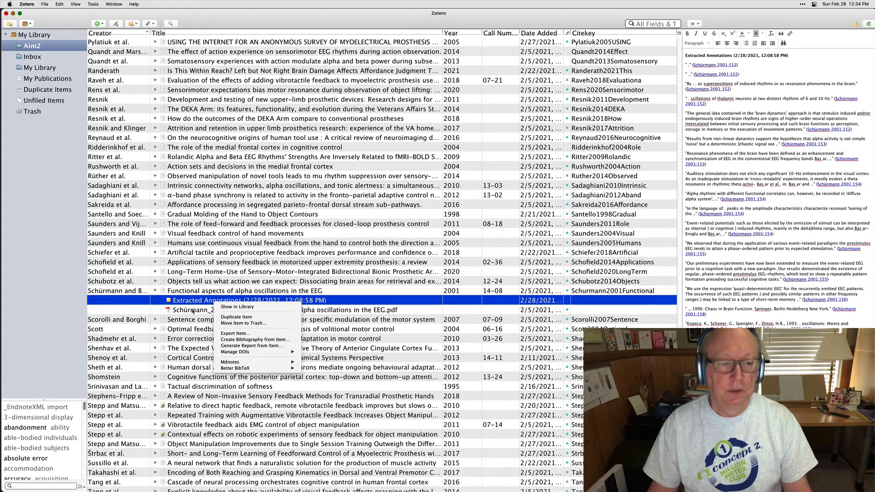
Step: Switch to Obsidian and view the metadata, Zotero link and abstract at the start of the Schurmann2001Functional note
key("super+Tab")
key("super+Tab")
key("super+Tab")
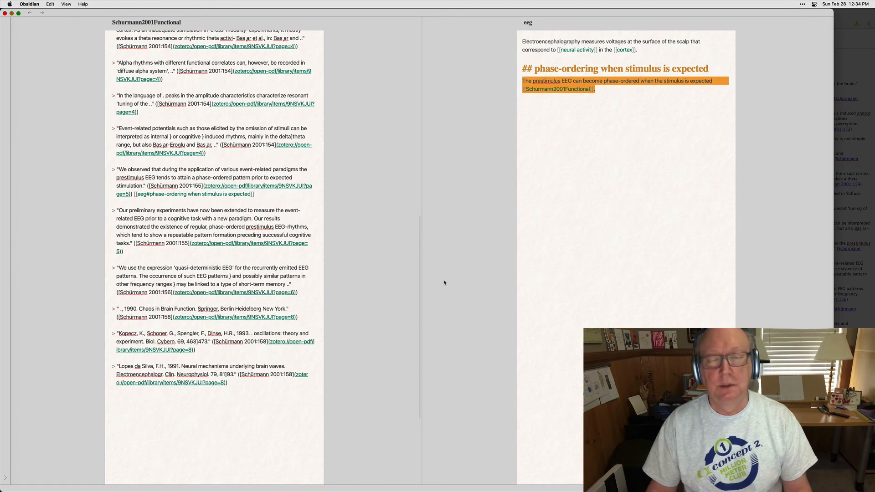
scroll(338, 289, "up", 15)
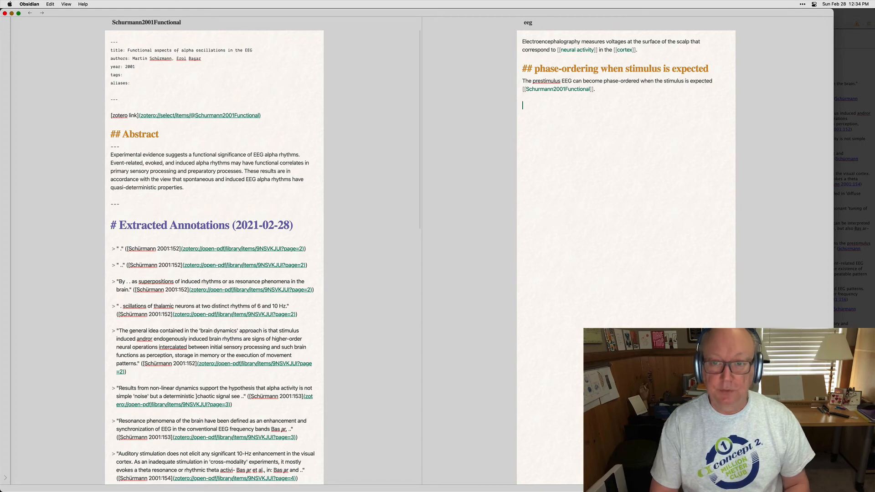
Step: Search "sch" to insert a literature note reference to Schurmann2001Functional below the sentence in the eeg note, and remove that reference again
key("super+shift+e")
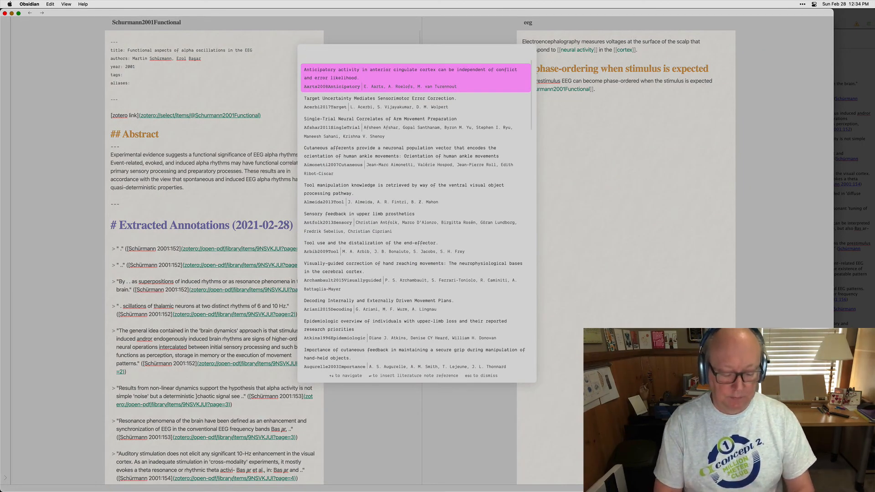
type("sch")
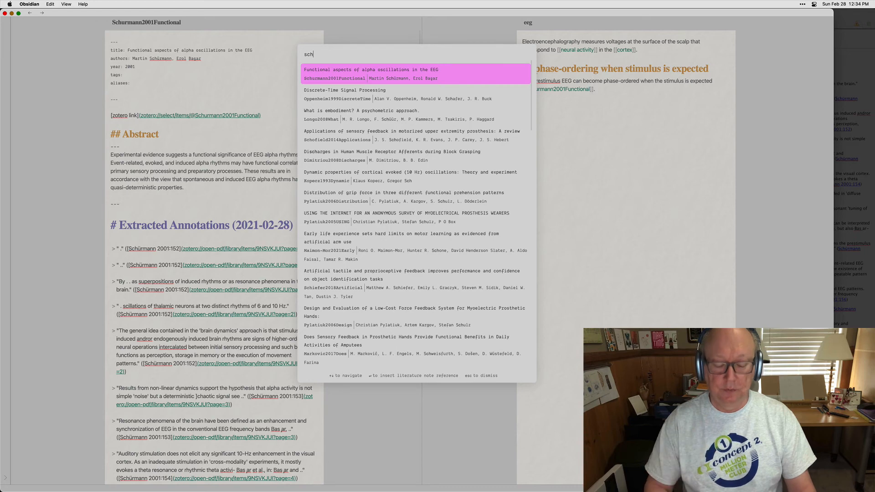
key("Return")
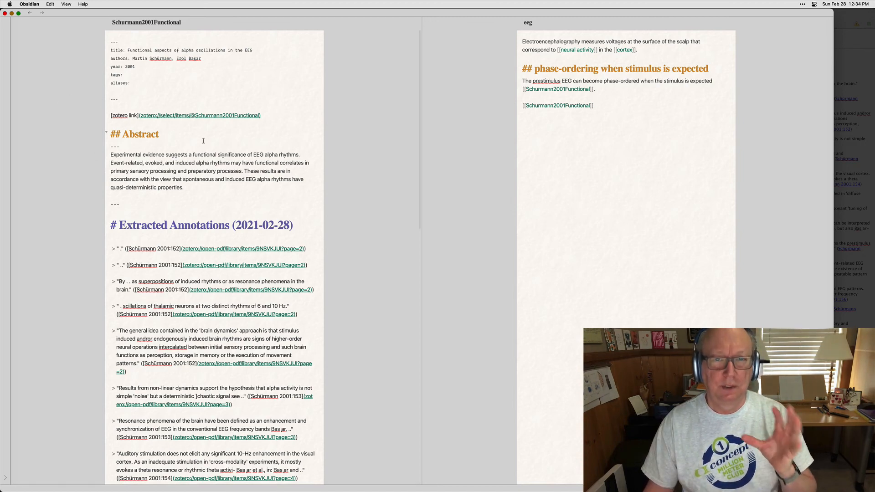
left_click_drag(594, 105, 523, 105)
key("super+x")
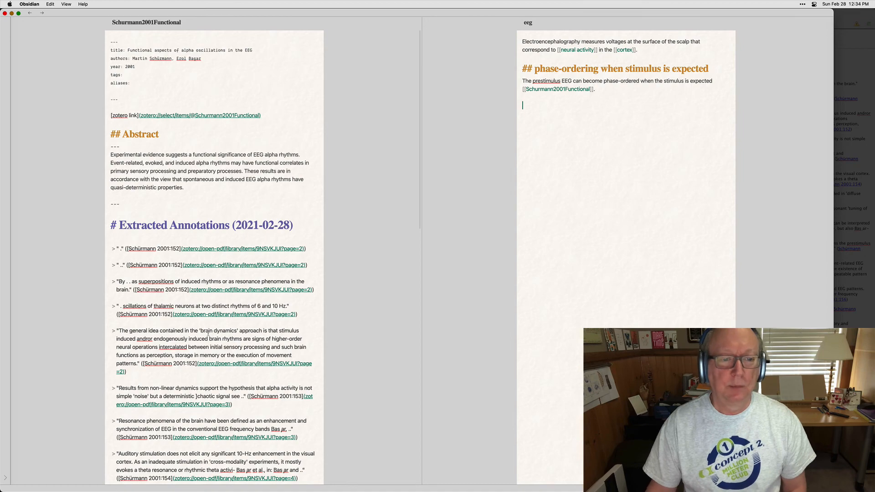
Step: Look through the extracted annotations in Schurmann2001Functional, down to the quote linked to the eeg section on phase-ordering
scroll(206, 323, "down", 5)
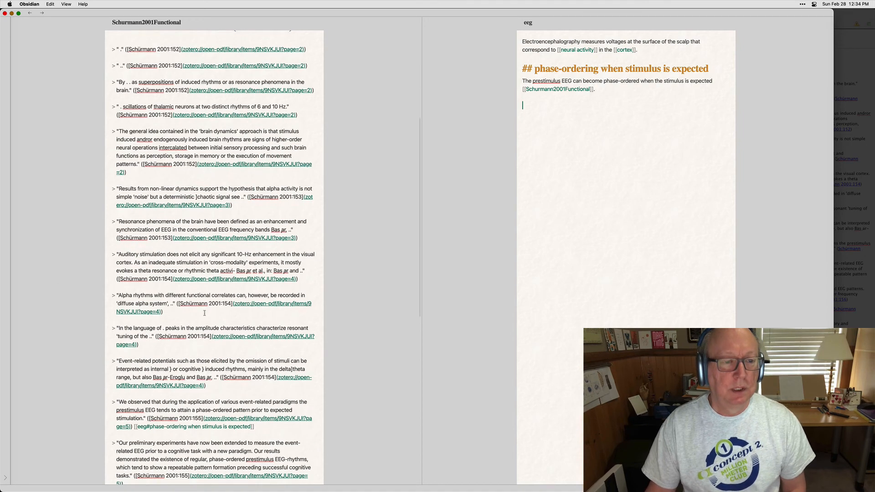
scroll(204, 314, "down", 2)
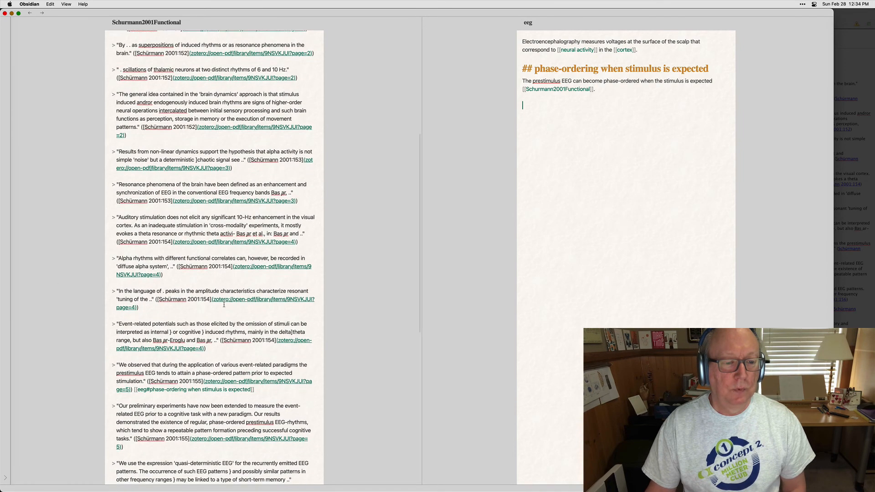
scroll(224, 304, "down", 3)
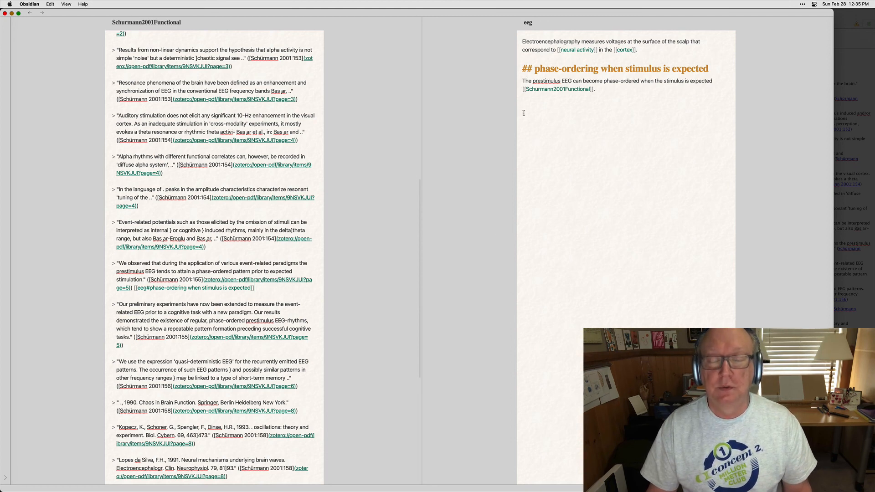
Step: Switch to Texpad and view the Obsidian URL comment and the cited sentence in aim2_article.tex
key("super+Tab")
key("super+Tab")
key("super+Tab")
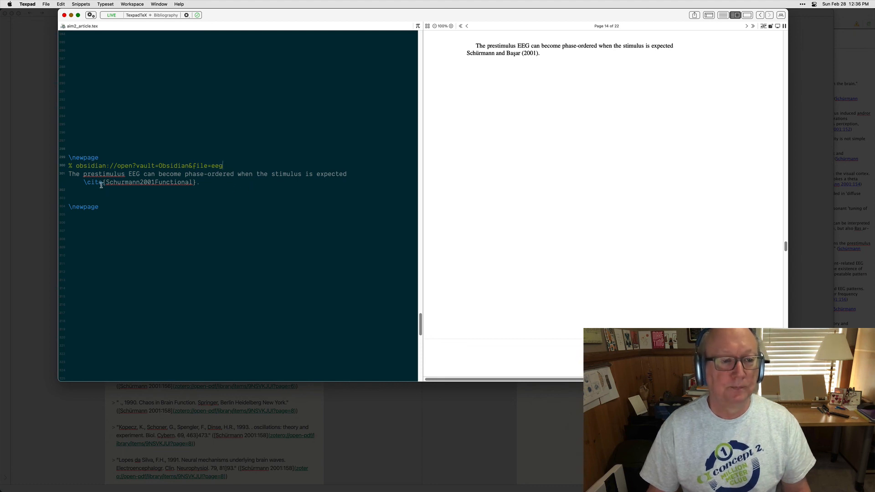
Step: Return to Obsidian, copy the eeg note's Obsidian URL again, and go back to Texpad
key("super+Tab")
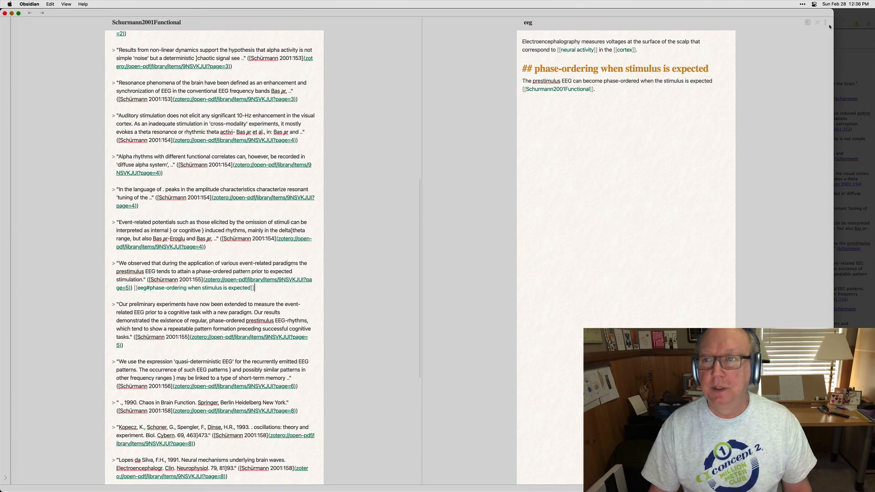
left_click(826, 23)
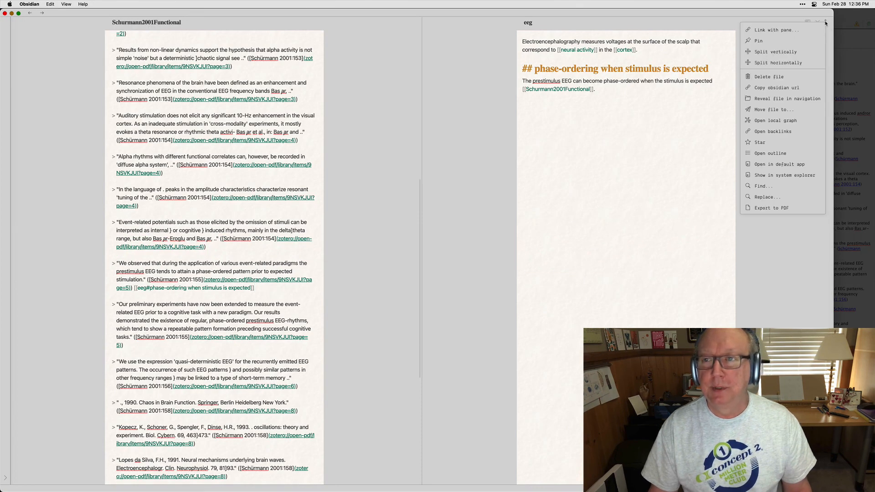
left_click(777, 88)
key("super+Tab")
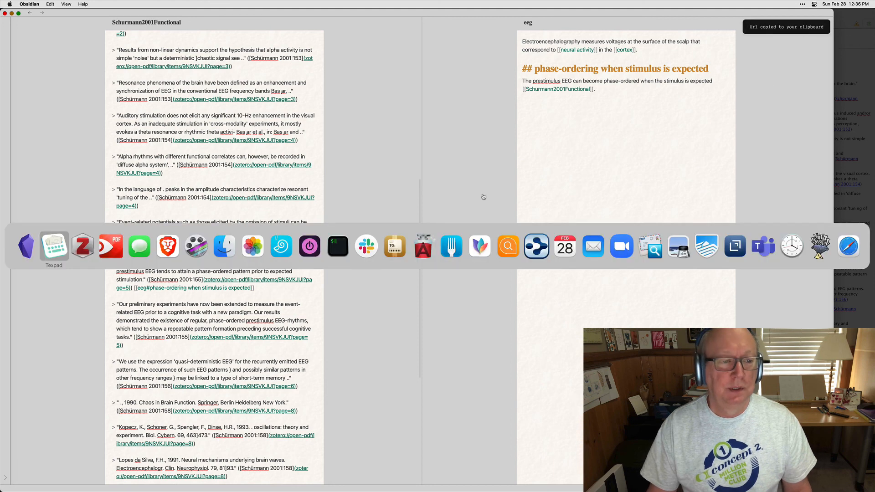